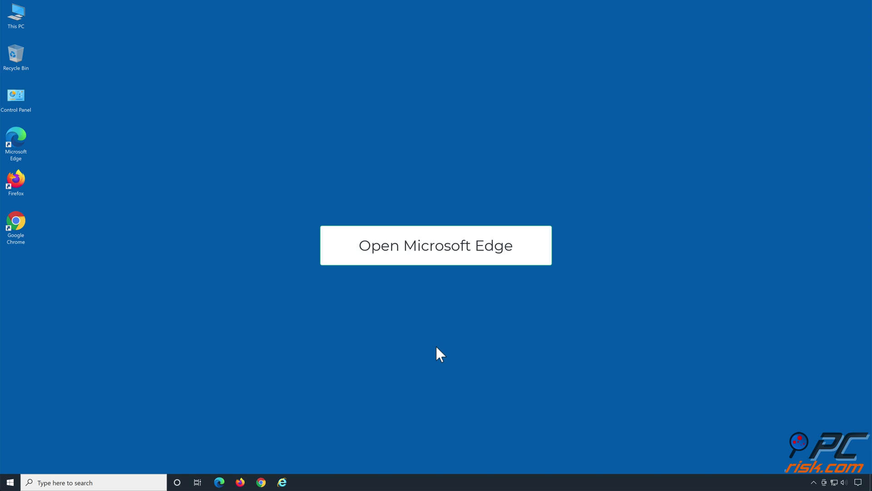
# Launch Edge and go to Settings > Privacy, search, and services
pyautogui.click(220, 482)
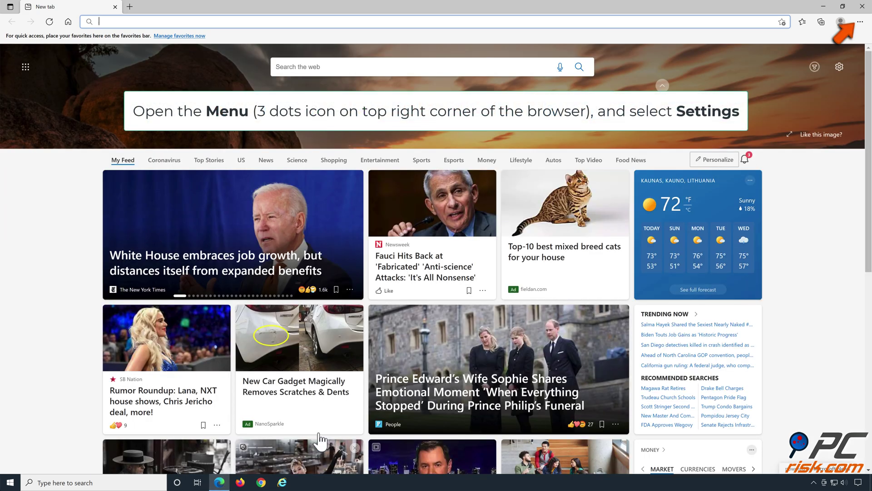
pyautogui.click(859, 22)
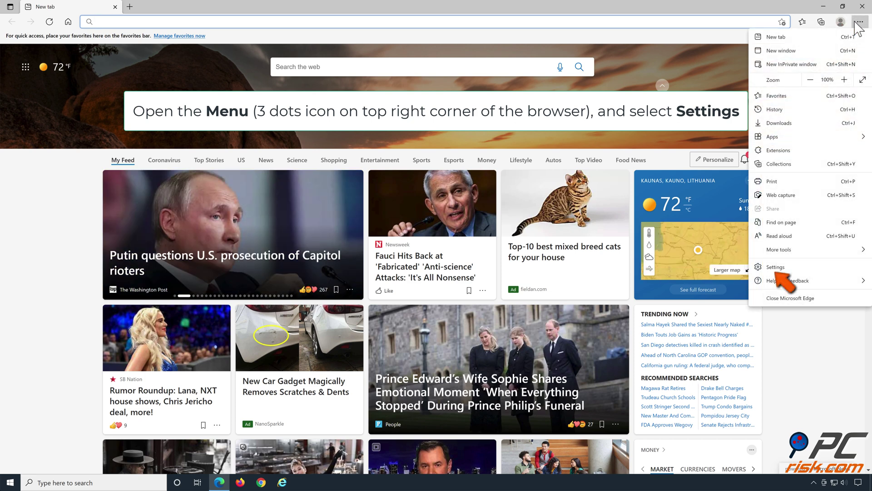
pyautogui.click(786, 269)
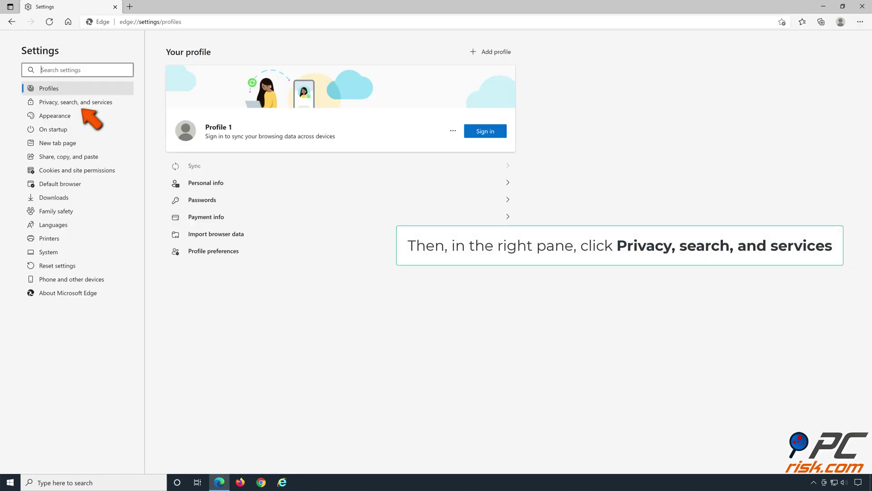
pyautogui.click(73, 103)
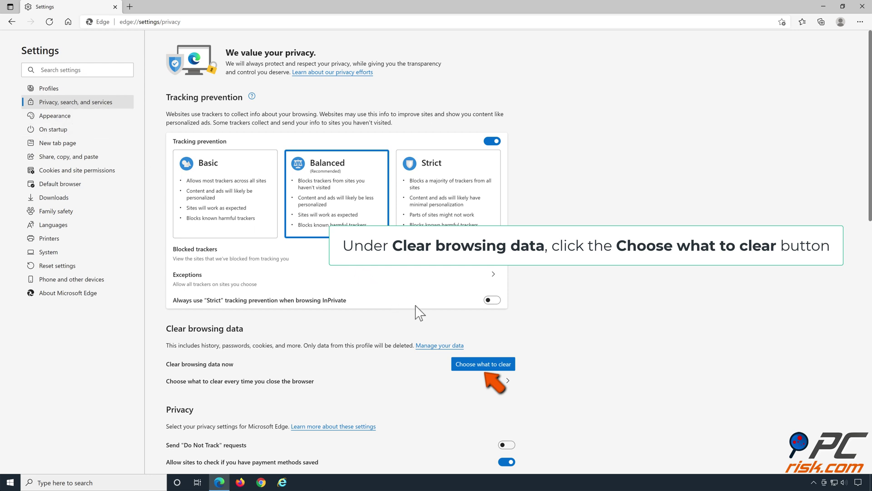
# Clear Edge's history, downloads, cookies and cached files for All time, then close Edge
pyautogui.click(483, 366)
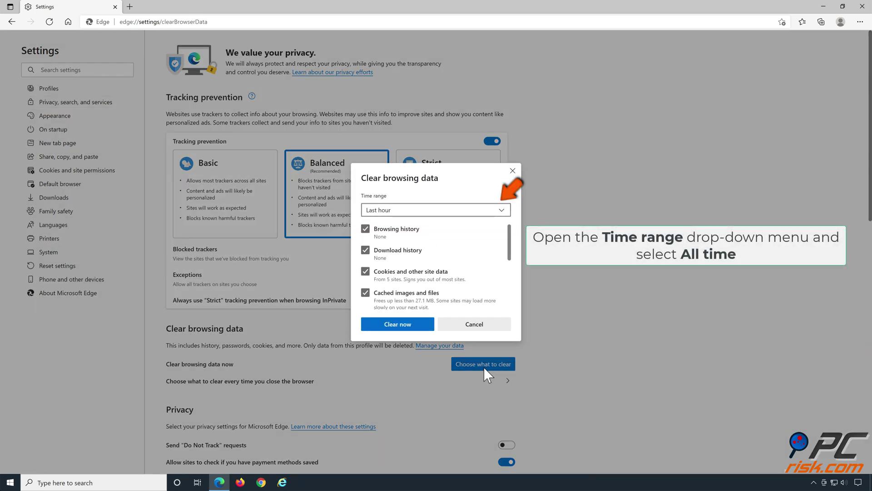
pyautogui.click(502, 212)
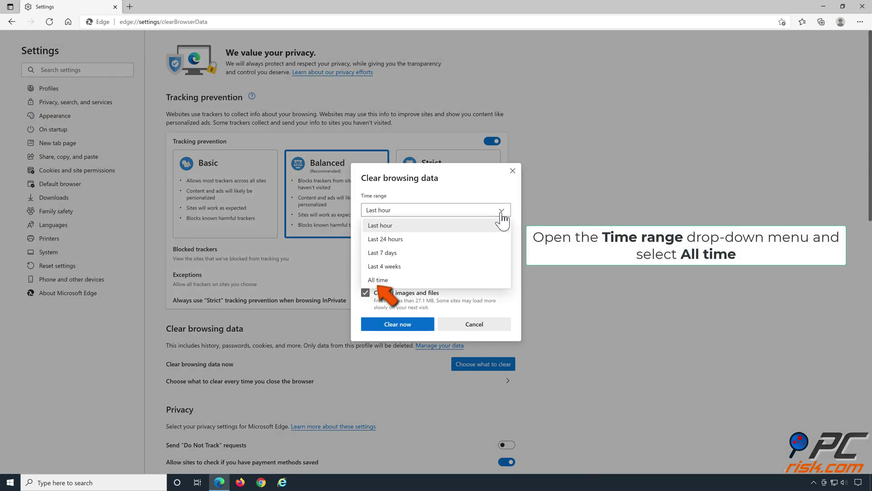
pyautogui.click(391, 282)
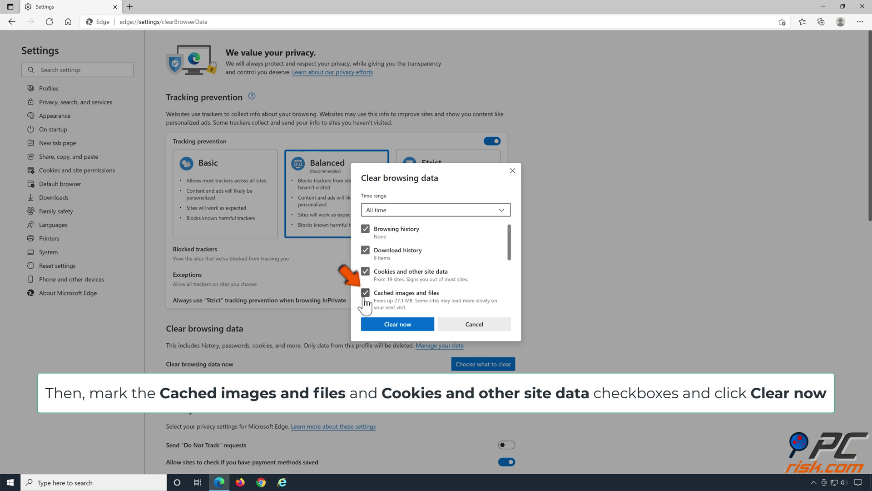
pyautogui.click(398, 328)
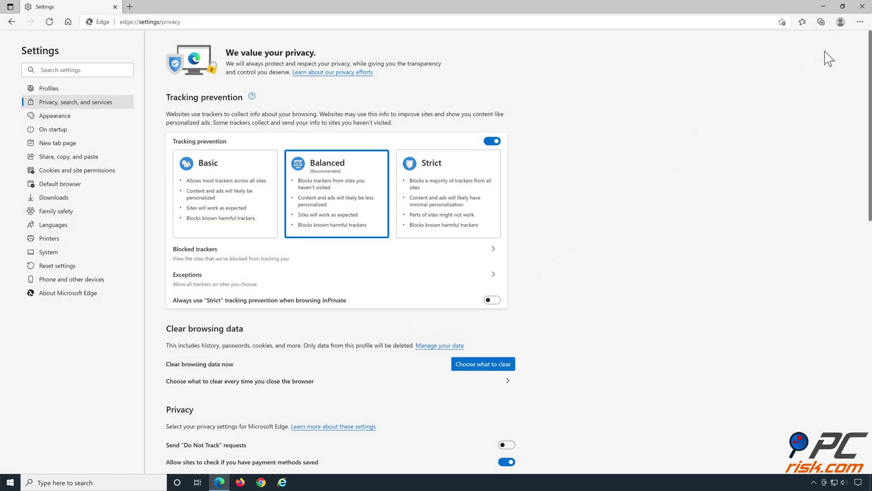
pyautogui.click(862, 7)
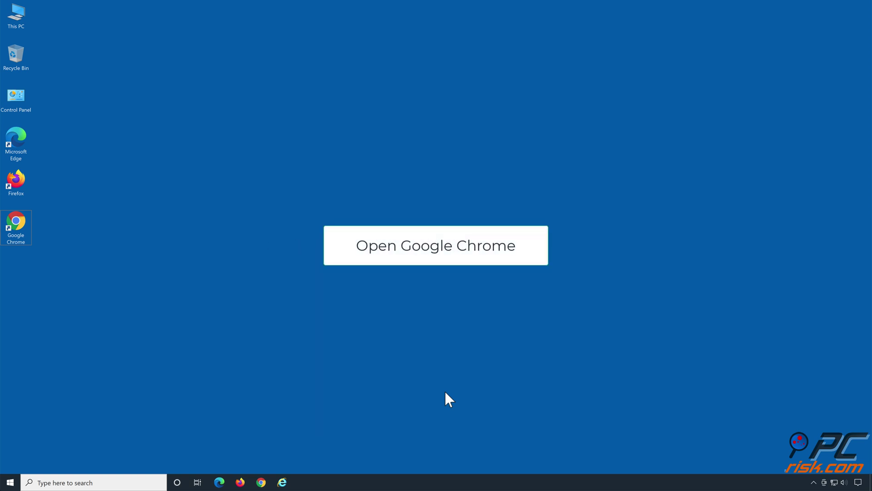
# Launch Chrome and open Clear browsing data from the More tools menu
pyautogui.click(265, 484)
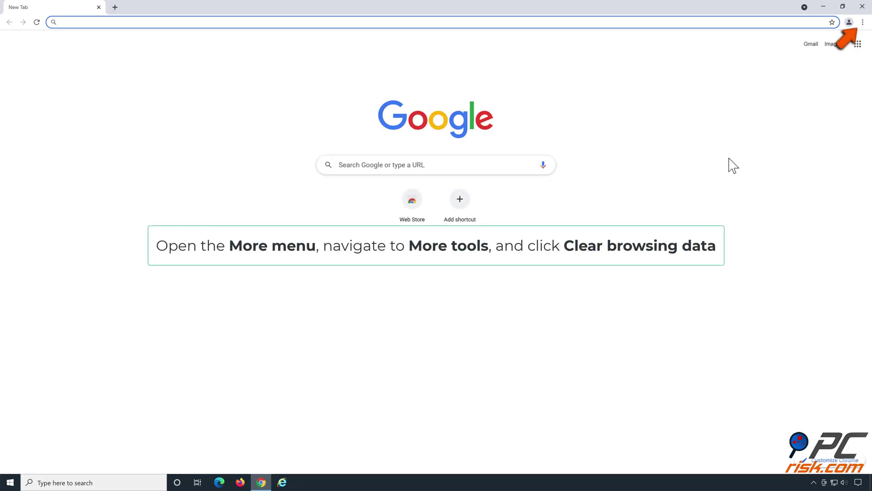
pyautogui.click(862, 23)
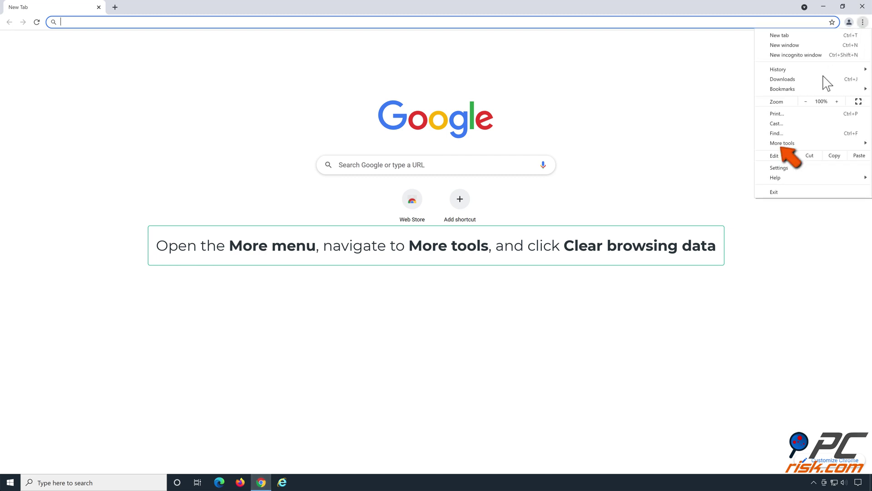
pyautogui.moveTo(788, 146)
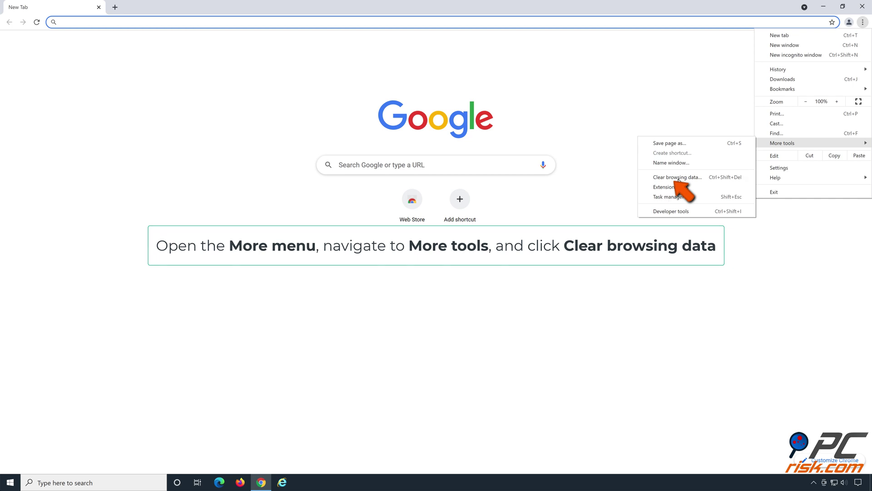
pyautogui.click(676, 177)
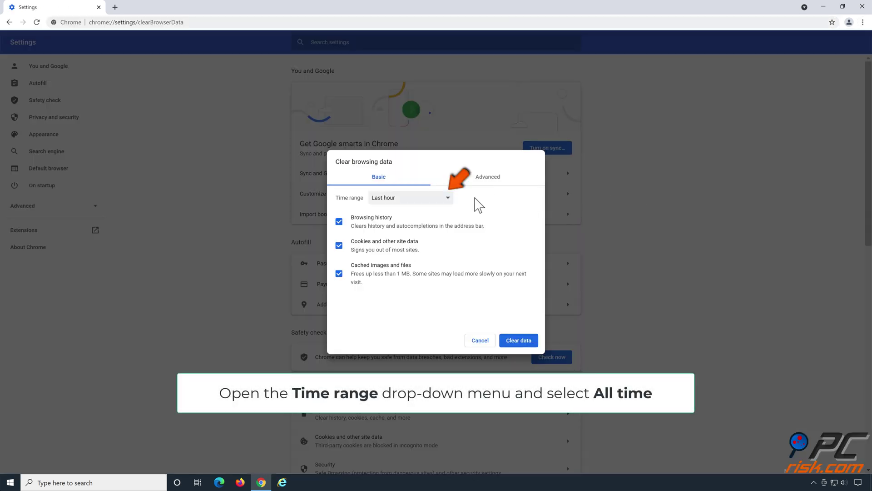
# Clear Chrome's history, cookies and cached images for All time, then close Chrome
pyautogui.click(449, 199)
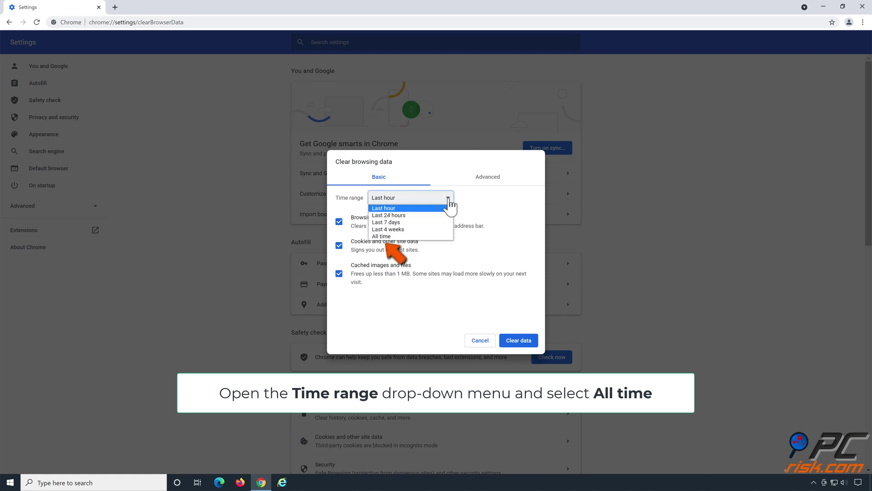
pyautogui.click(398, 237)
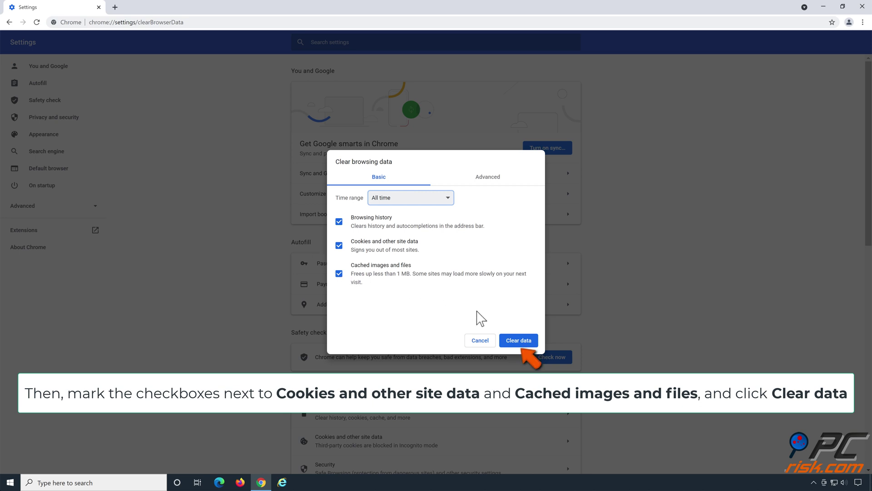
pyautogui.click(519, 345)
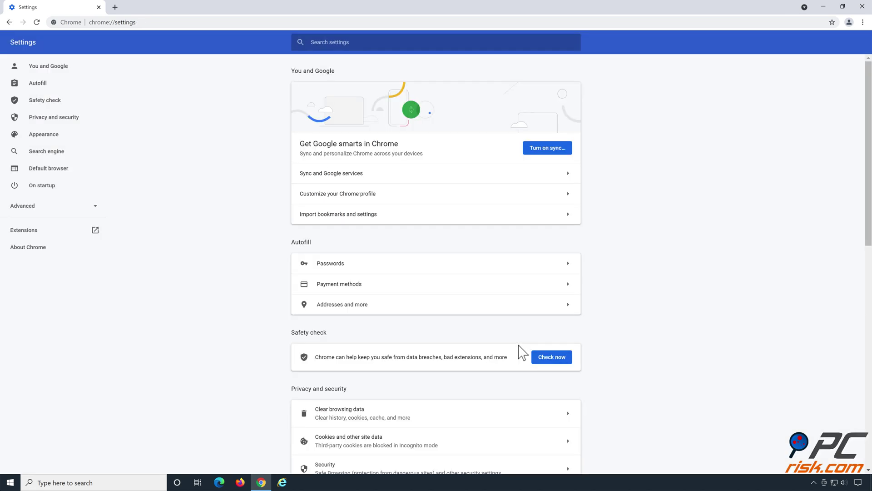
pyautogui.click(861, 7)
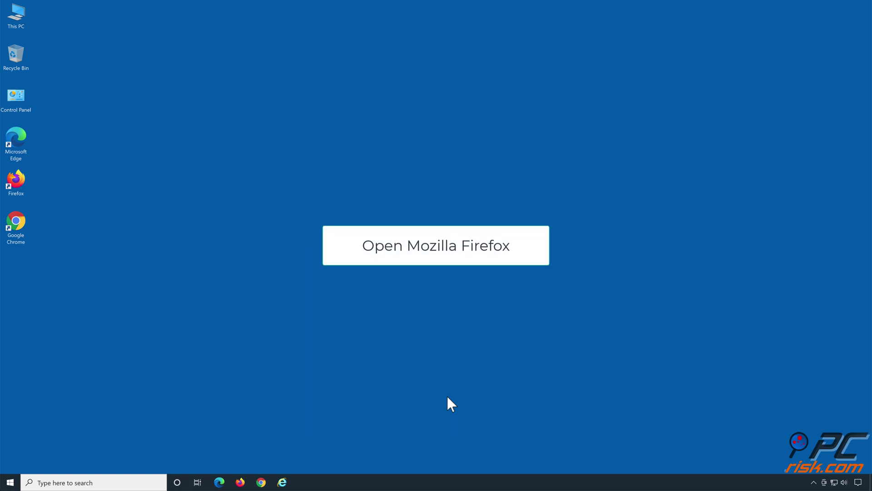
# Launch Firefox, go to Settings > Privacy & Security, and show Cookies and Site Data
pyautogui.click(241, 482)
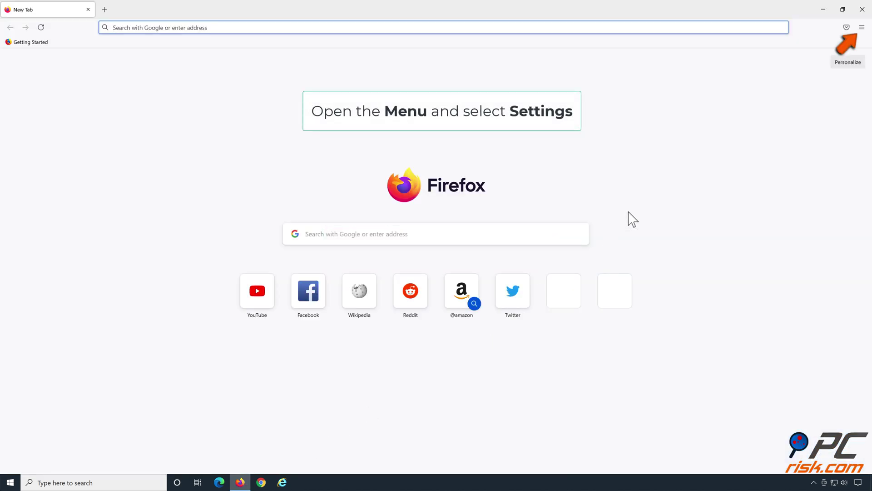
pyautogui.click(861, 27)
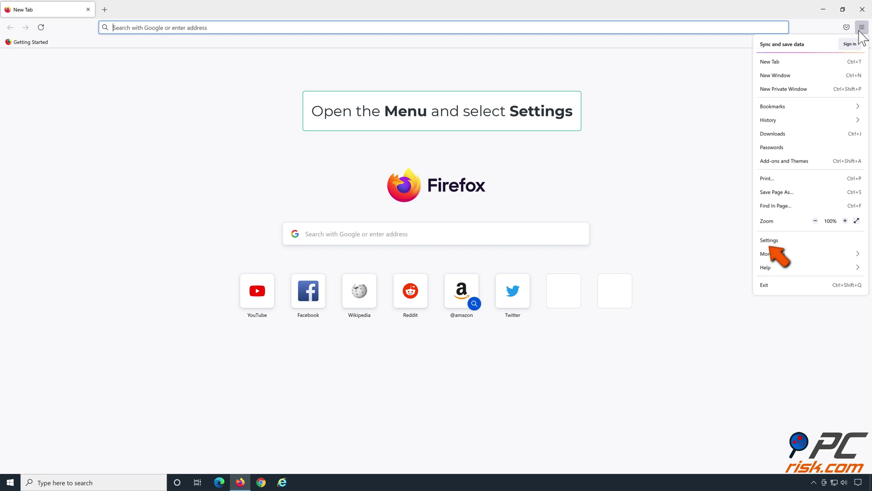
pyautogui.click(791, 242)
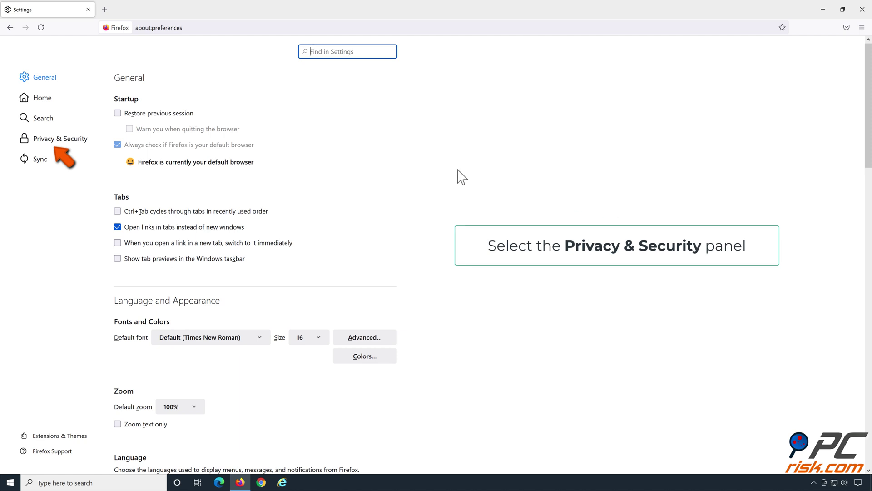
pyautogui.click(55, 140)
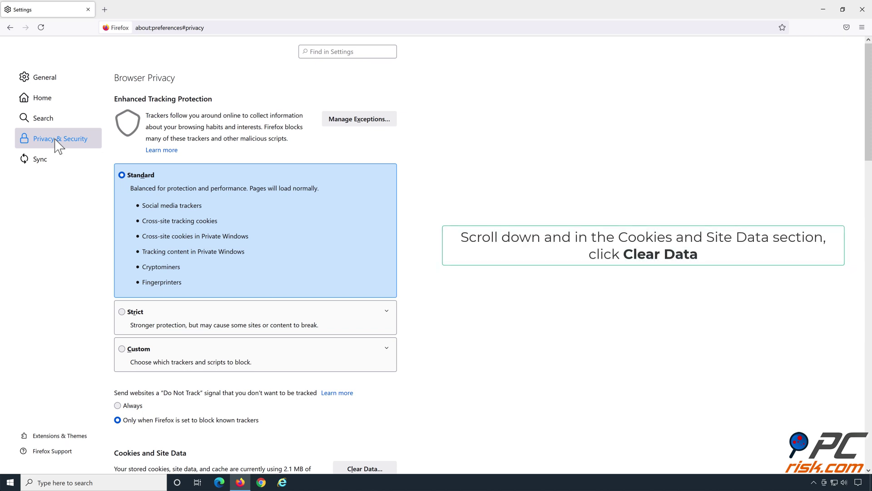
pyautogui.scroll(-5, 263, 196)
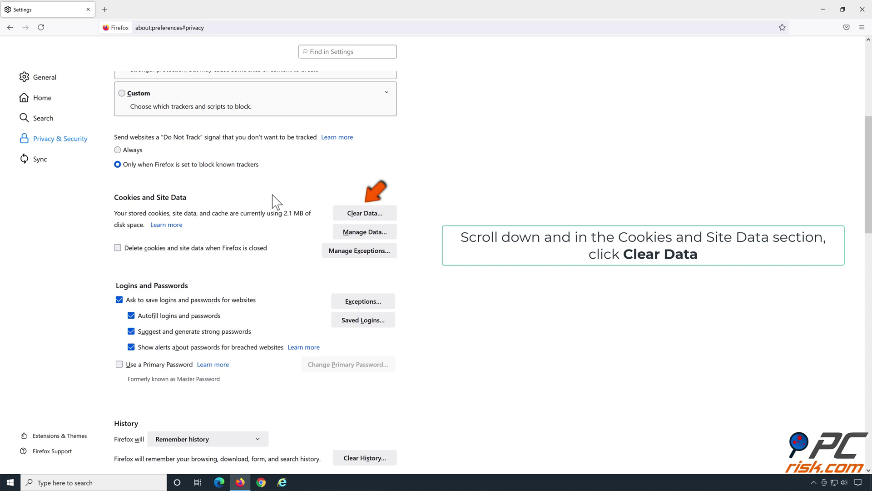
# Clear Firefox's cookies, site data and cached web content to 0 bytes, then close Firefox
pyautogui.click(359, 217)
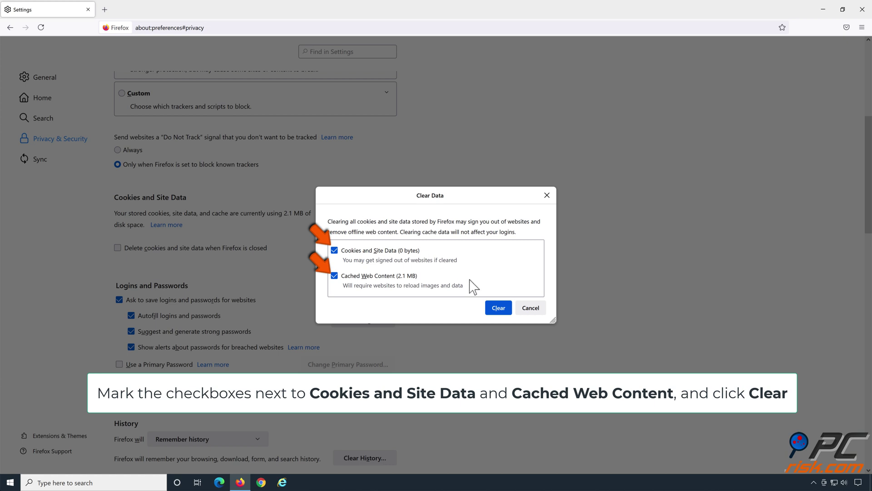
pyautogui.click(500, 309)
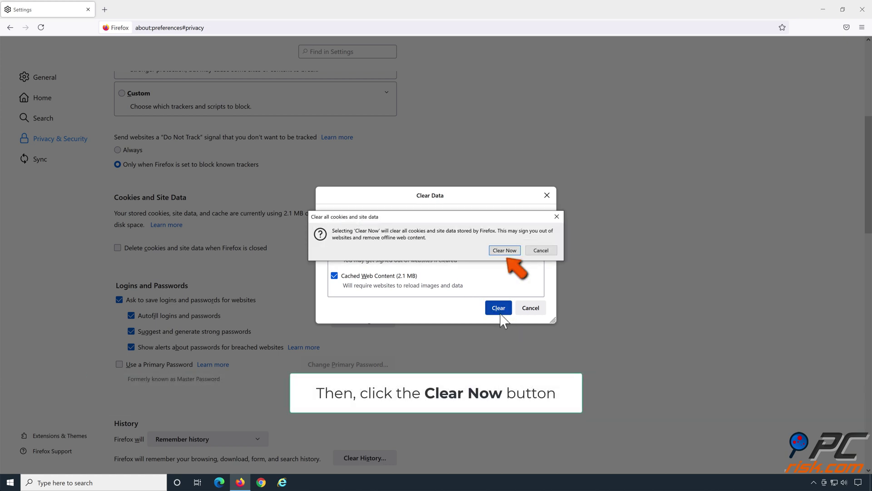
pyautogui.click(504, 250)
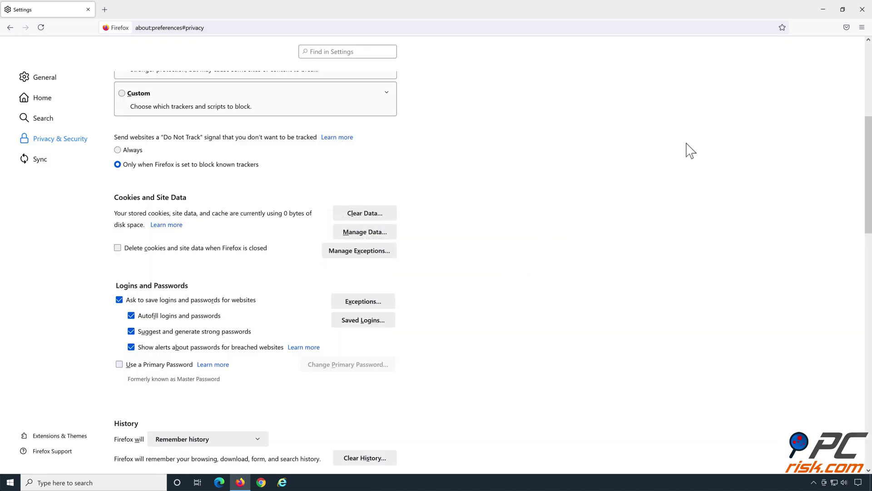
pyautogui.click(863, 10)
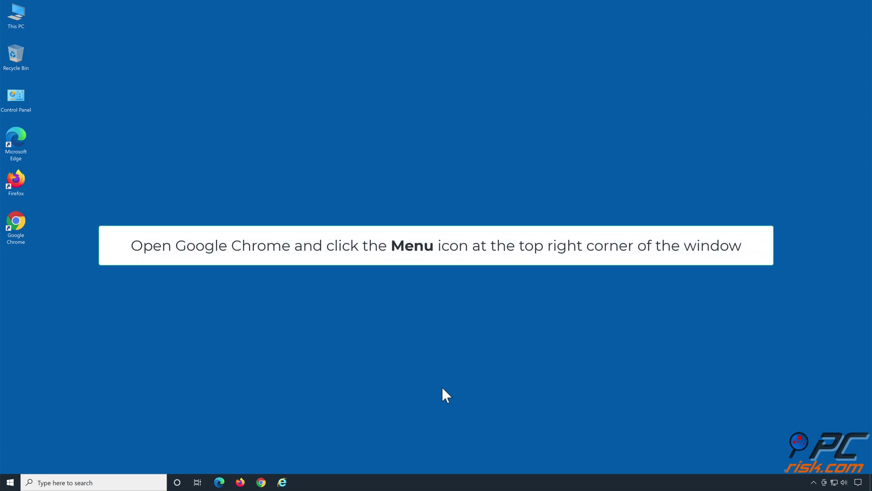
# Launch Chrome, open Settings and expand the Advanced sections
pyautogui.click(265, 484)
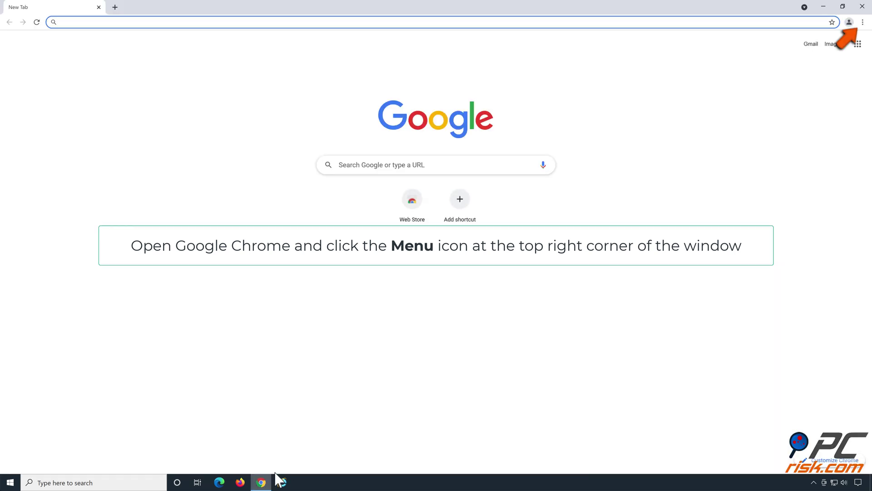
pyautogui.click(863, 22)
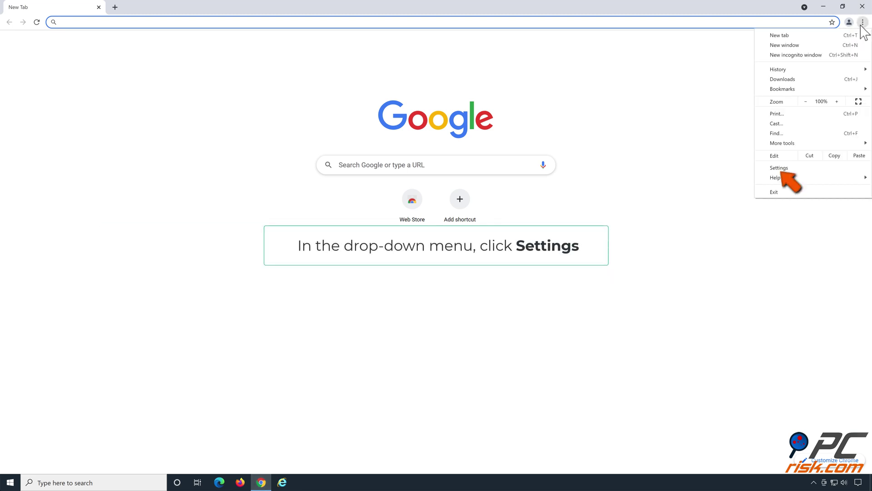
pyautogui.click(790, 169)
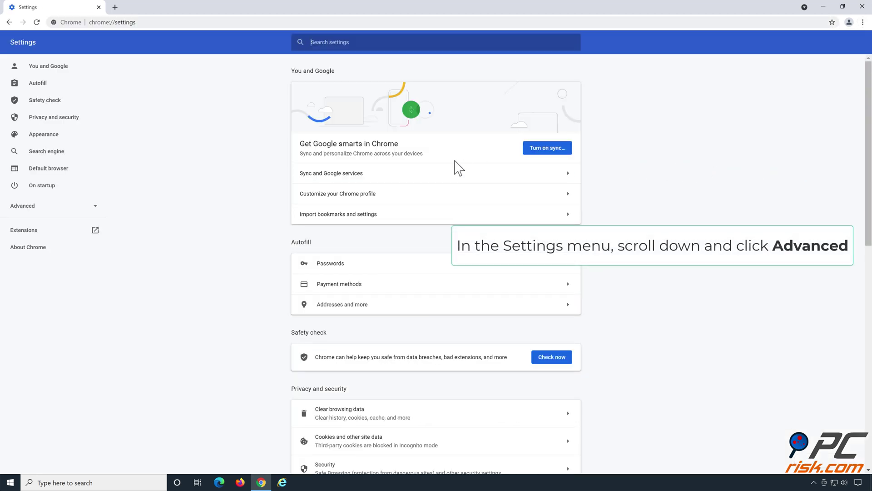
pyautogui.scroll(-10, 457, 168)
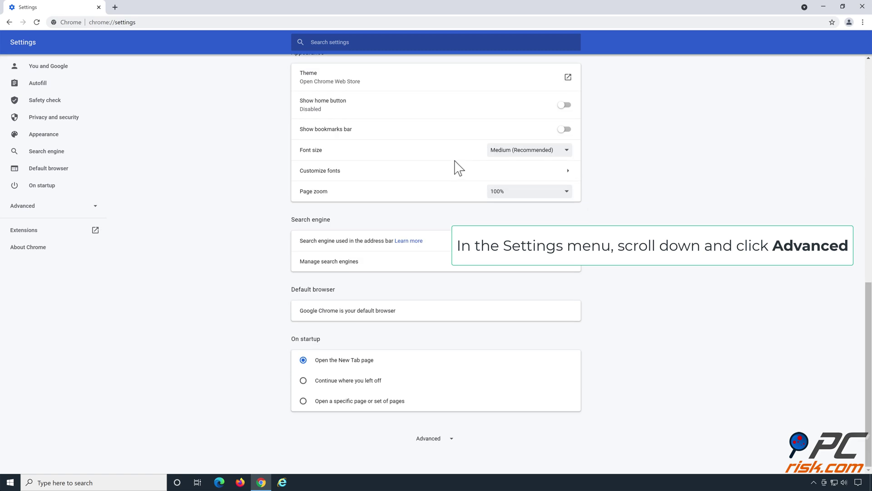
pyautogui.click(453, 440)
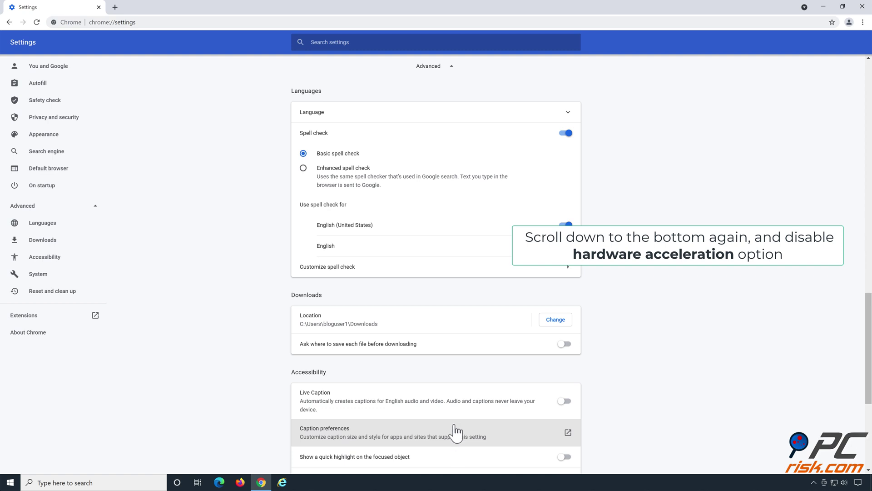
# Turn off 'Use hardware acceleration when available', relaunch Chrome, then close it
pyautogui.scroll(-5, 624, 340)
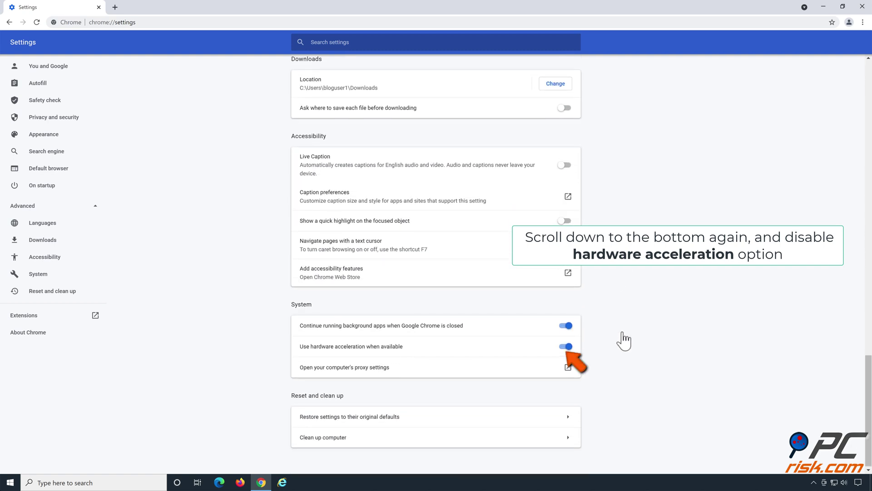
pyautogui.click(568, 348)
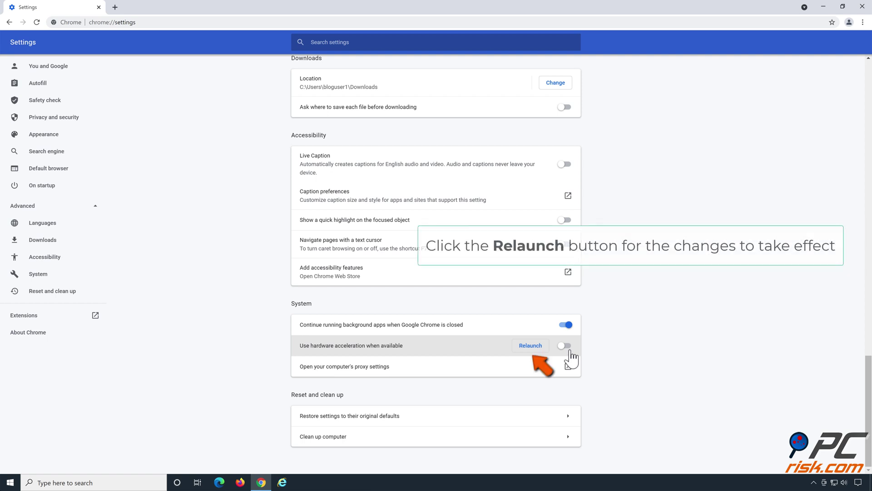
pyautogui.click(530, 346)
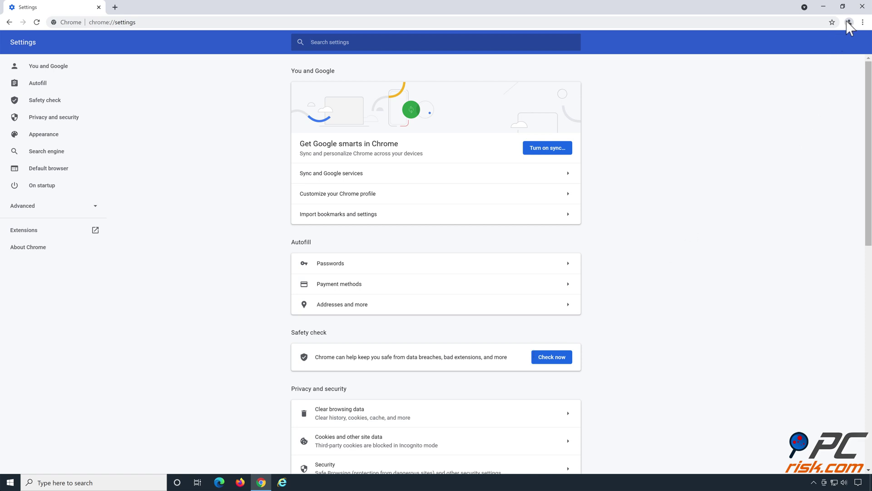
pyautogui.click(862, 6)
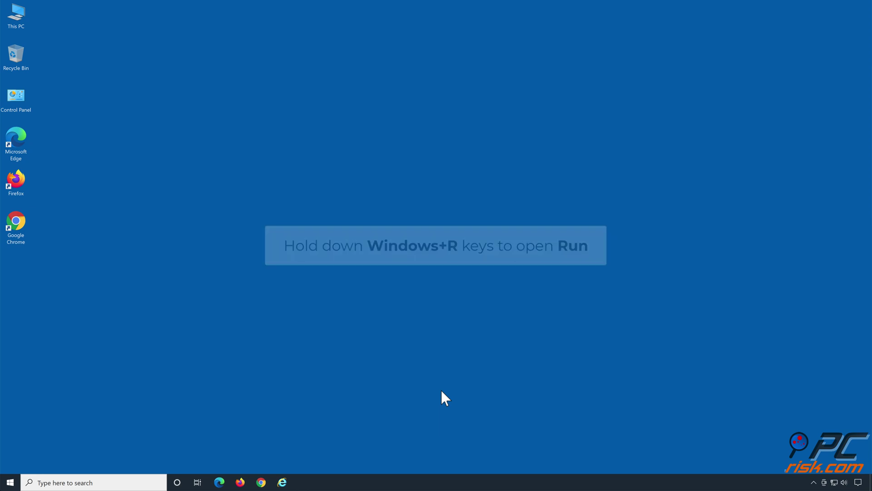
# Launch Control Panel by entering 'control' in the Run dialog
pyautogui.press('super+r')
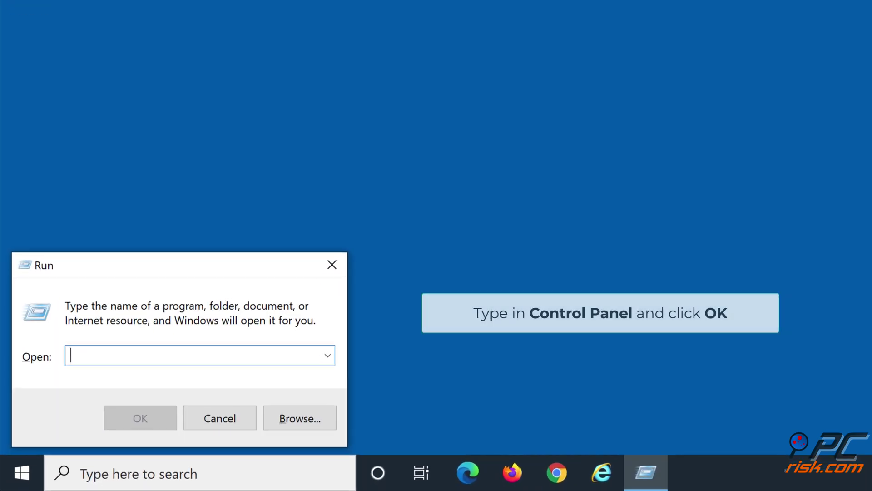
pyautogui.write('control panel')
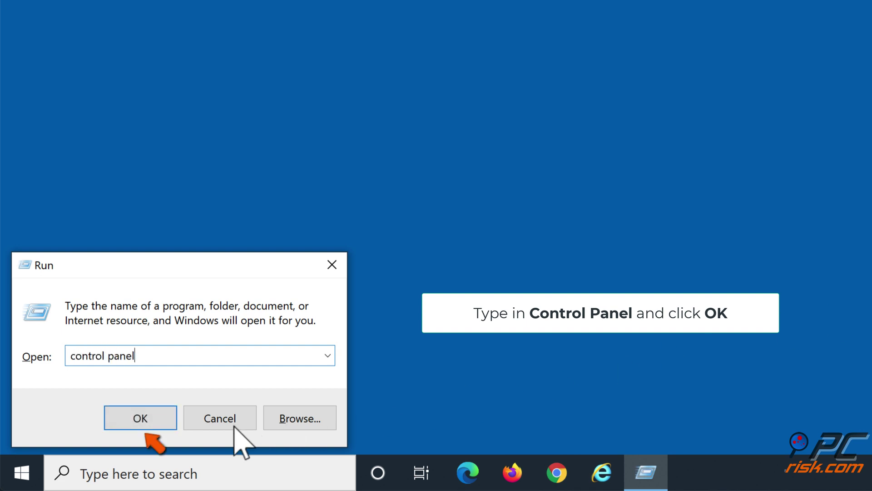
pyautogui.click(139, 426)
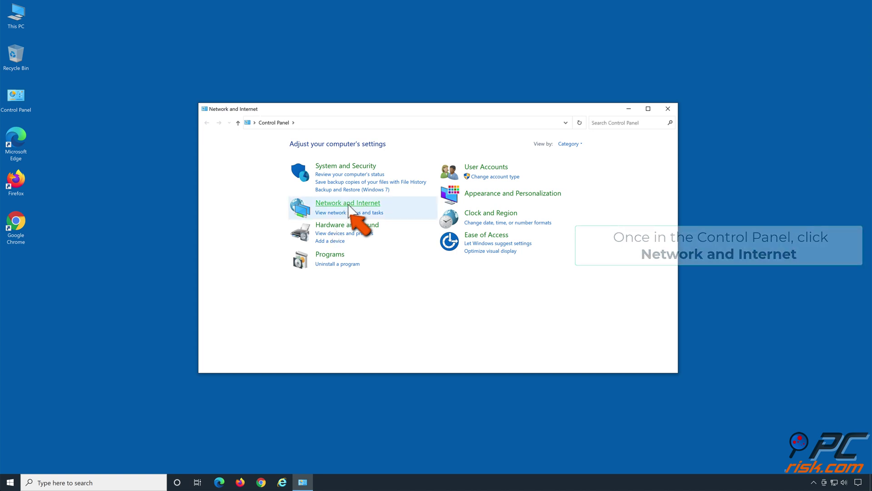
# Open the Ethernet adapter's Internet Protocol Version 4 (TCP/IPv4) properties via Network and Sharing Center
pyautogui.click(348, 203)
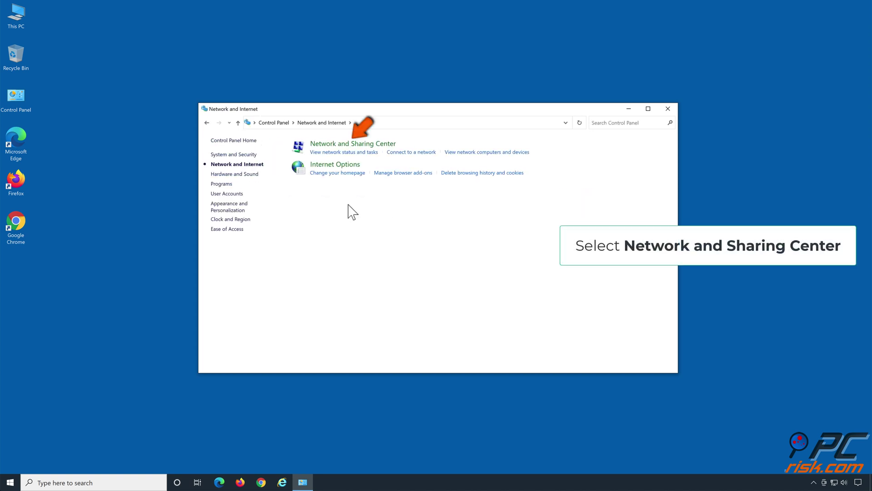
pyautogui.click(360, 145)
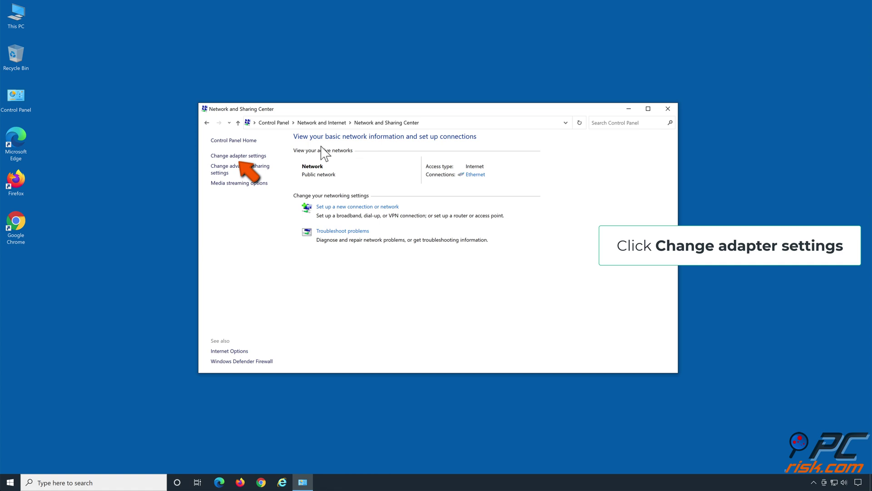
pyautogui.click(239, 156)
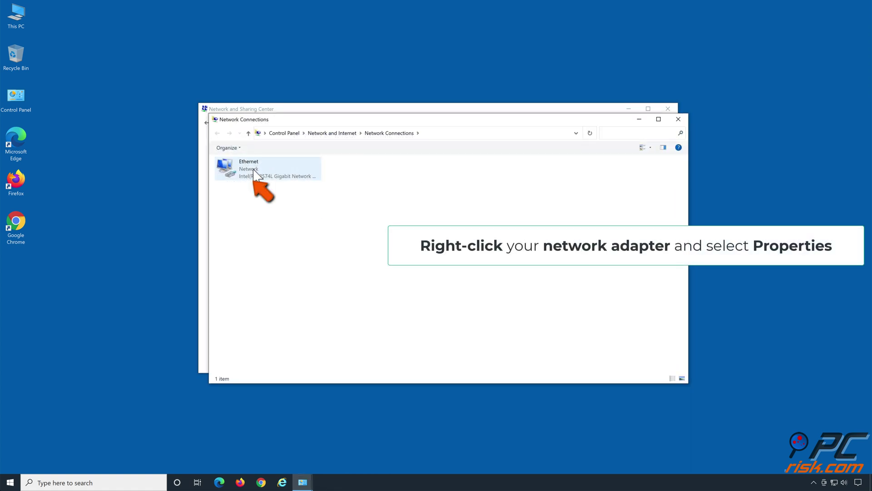
pyautogui.rightClick(263, 177)
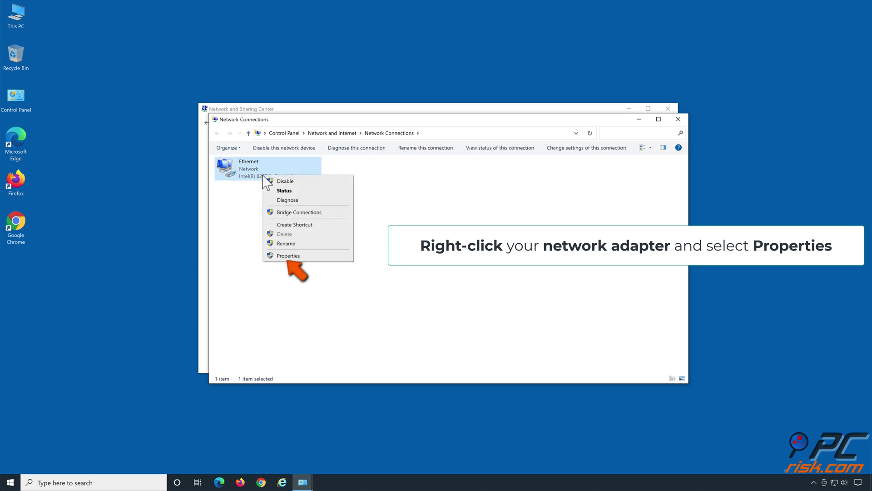
pyautogui.click(300, 255)
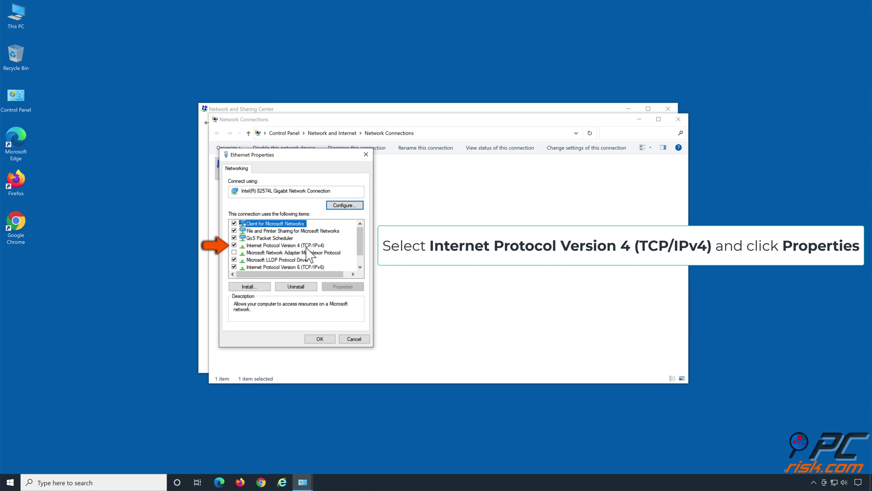
pyautogui.click(308, 246)
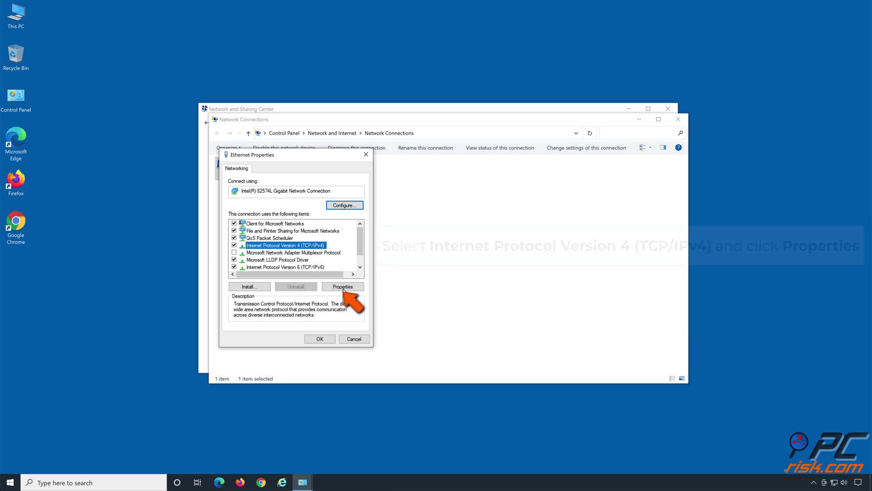
pyautogui.click(344, 287)
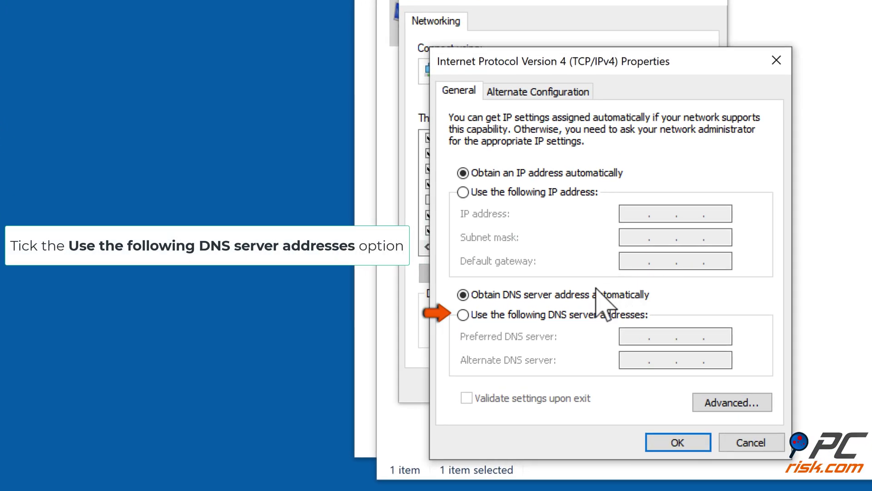
# Use manual DNS with preferred server 1.1.1.1 and alternate 1.0.0.1, then confirm with OK
pyautogui.click(463, 314)
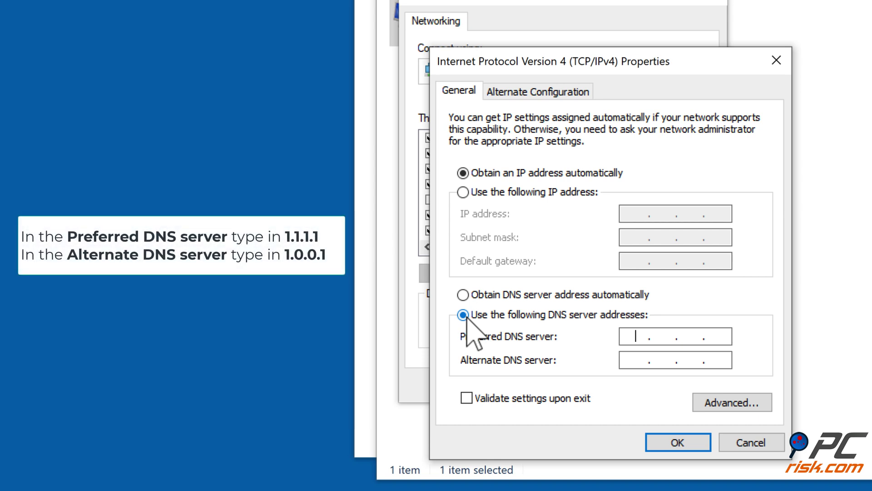
pyautogui.write('1.1.1.1')
pyautogui.click(632, 363)
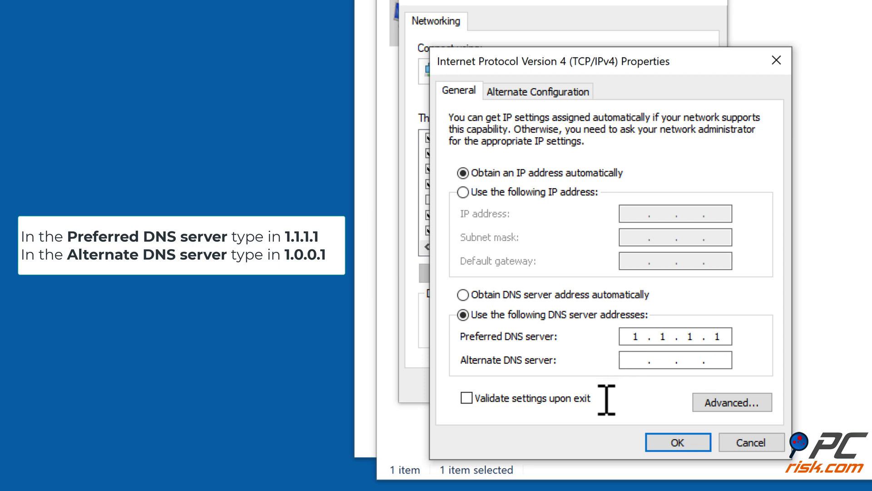
pyautogui.write('1 . 0 . 0 . 1')
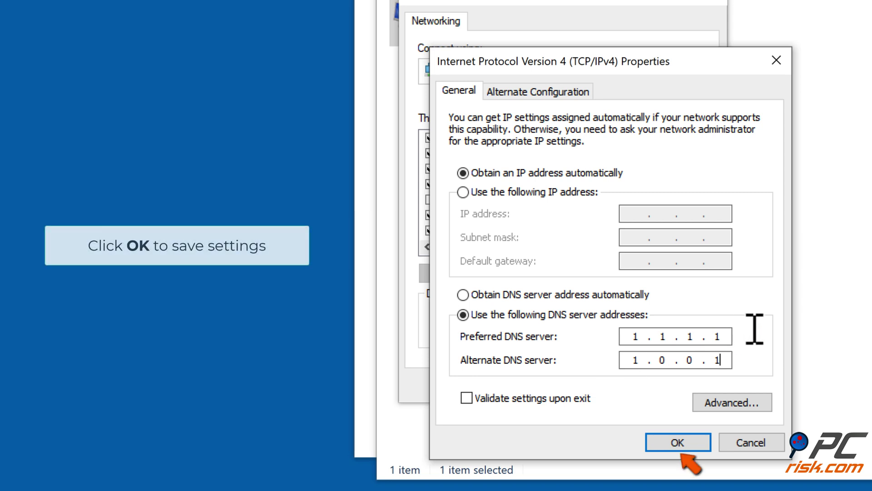
pyautogui.click(679, 442)
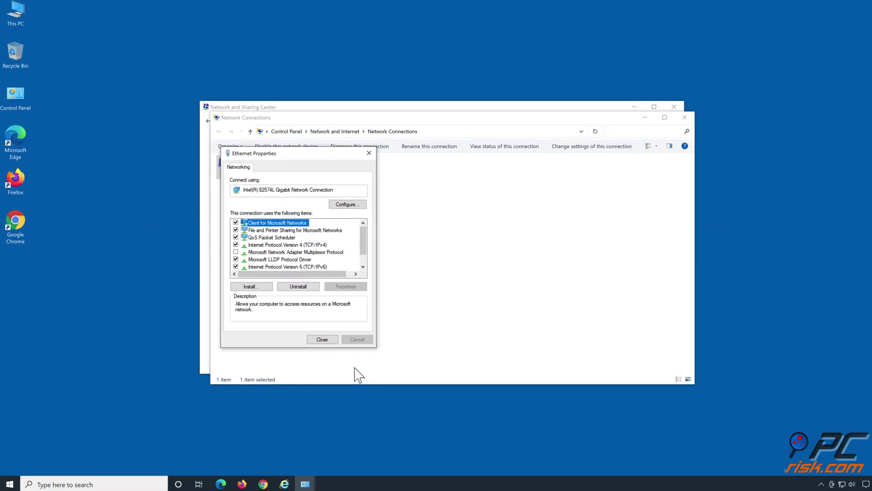
# Close Ethernet Properties, Network Connections and Network and Sharing Center windows
pyautogui.click(327, 340)
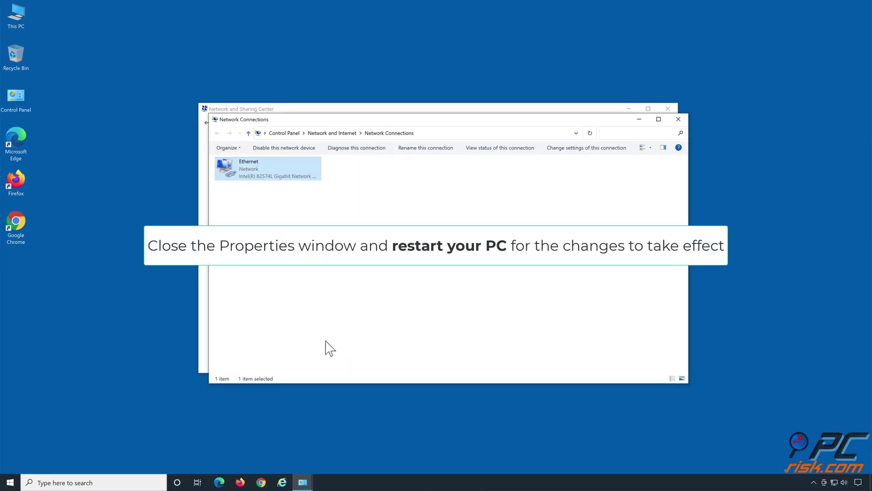
pyautogui.click(678, 119)
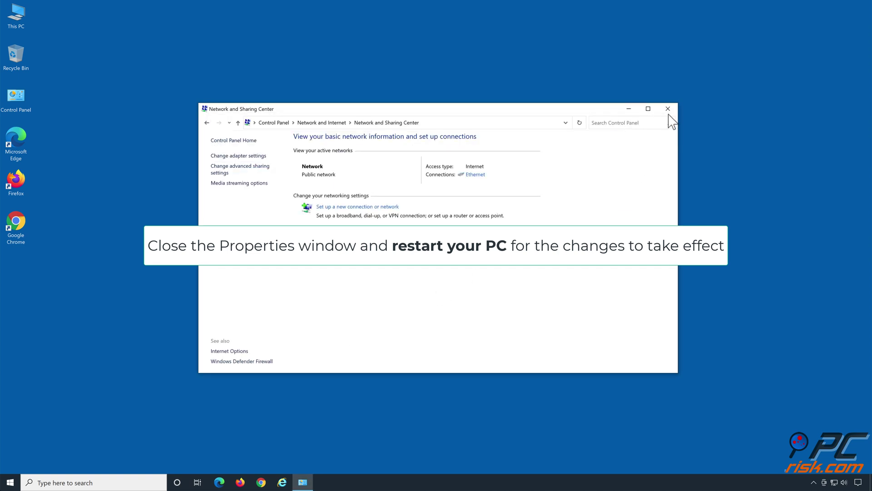
pyautogui.click(667, 109)
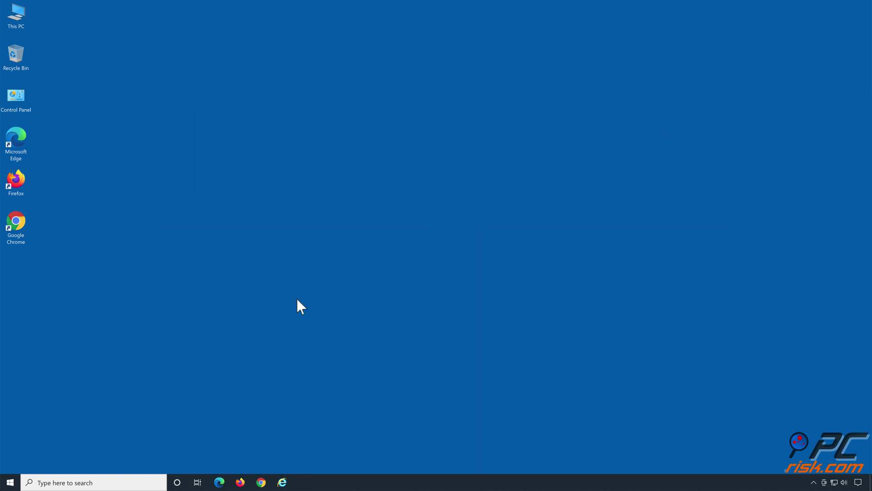
# Restart the PC from the Start menu's power options
pyautogui.click(10, 483)
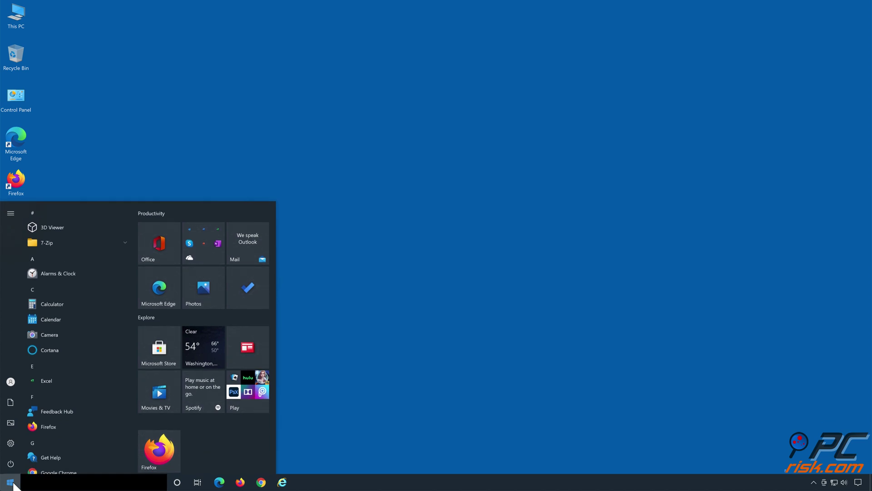
pyautogui.click(11, 466)
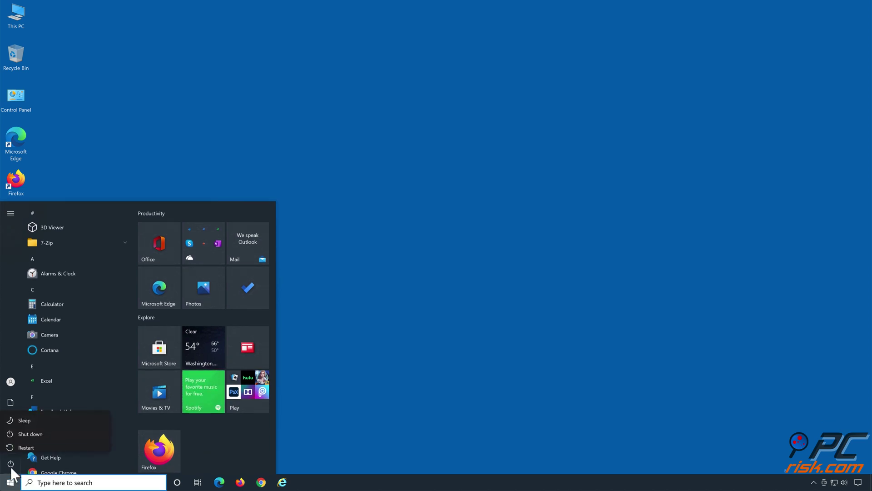
pyautogui.click(36, 442)
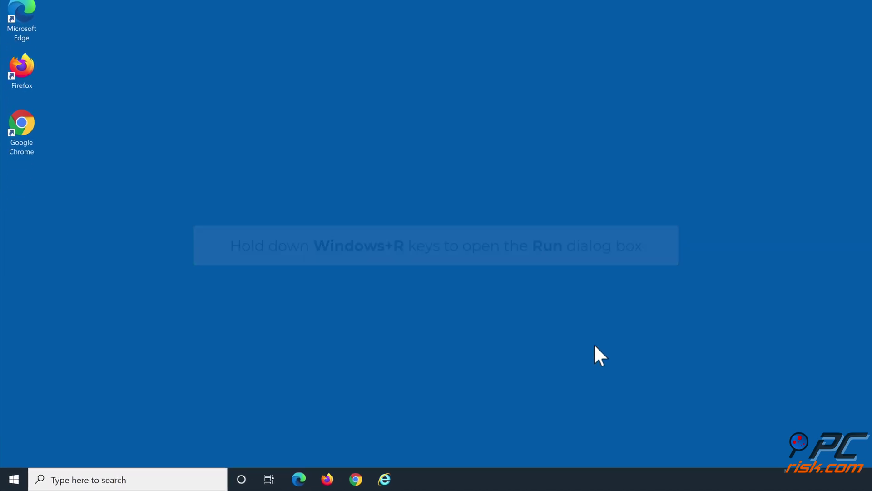
# Launch Windows Defender Firewall from the Run dialog with 'control f'
pyautogui.press('super+r')
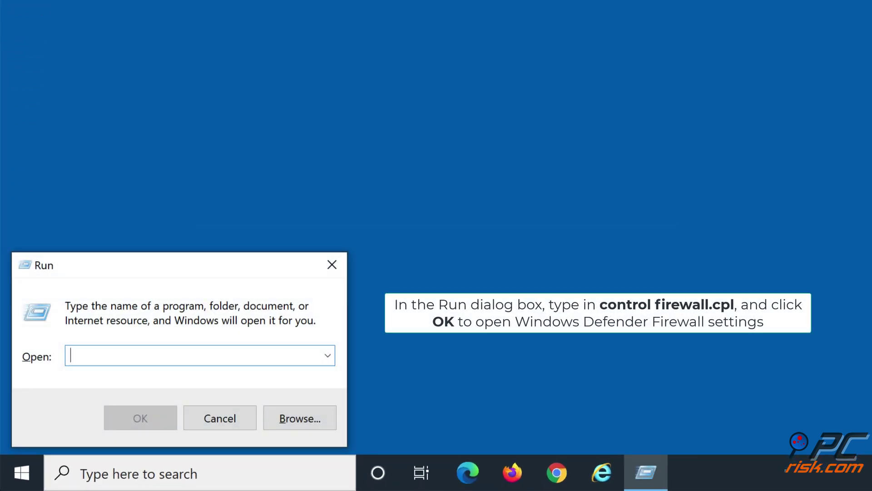
pyautogui.write('control firewall.cpl')
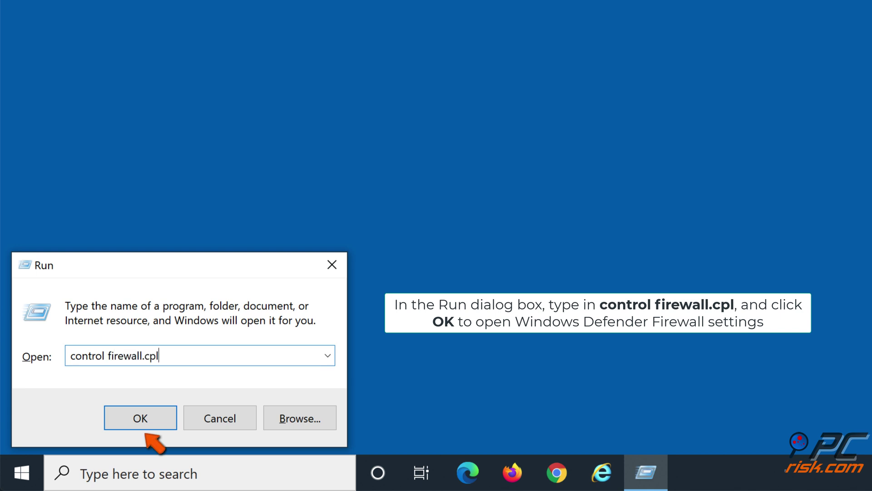
pyautogui.click(142, 425)
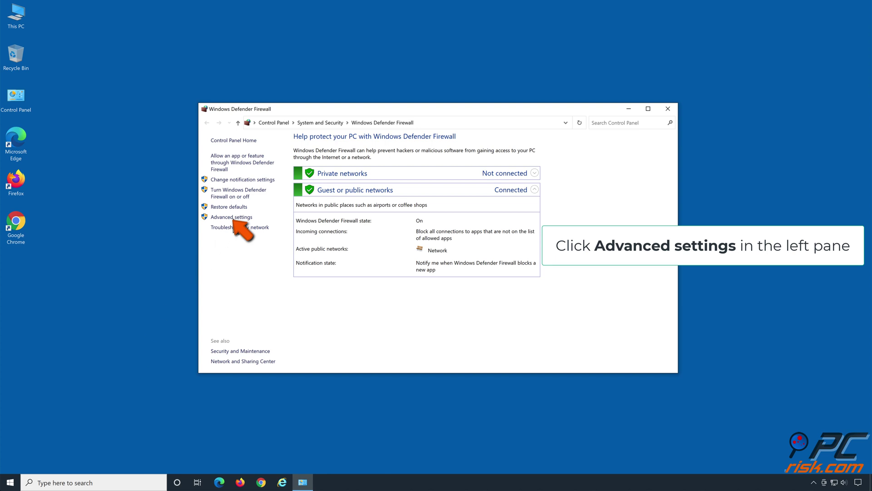
# In the advanced firewall settings, start a new rule under Inbound Rules
pyautogui.click(232, 218)
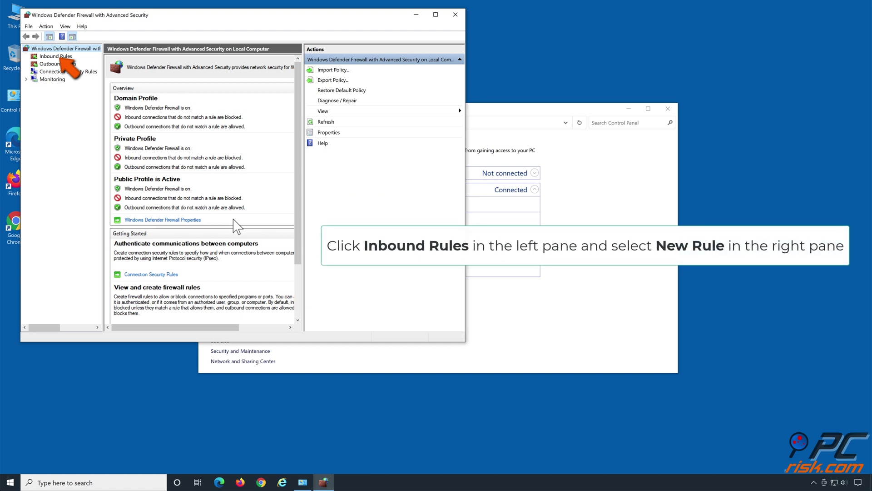
pyautogui.click(61, 56)
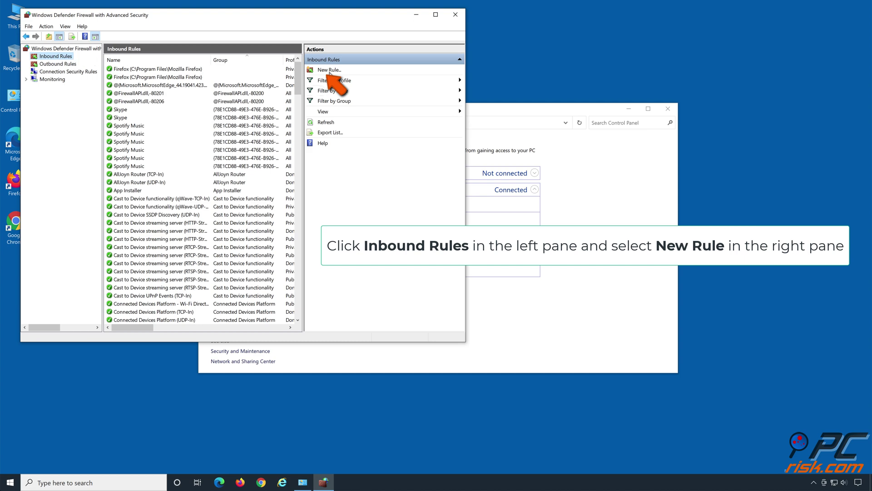
pyautogui.click(329, 71)
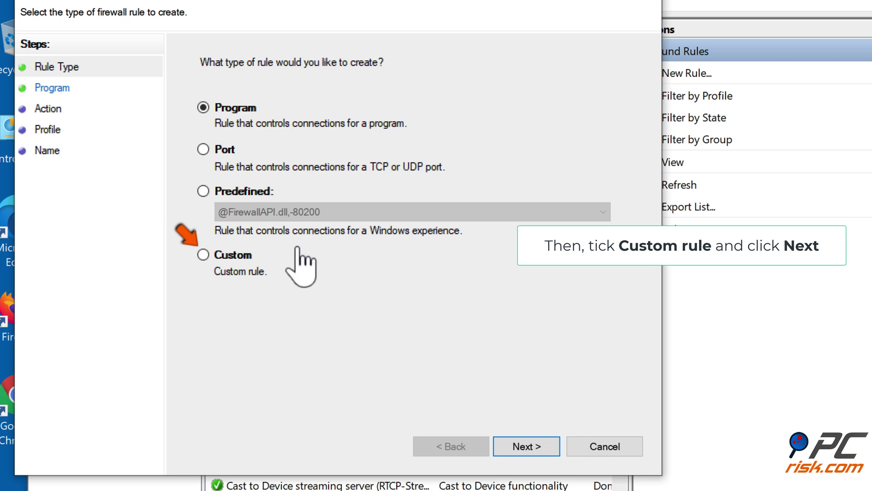
# Make it a Custom rule whose Scope targets specific remote IP addresses, and begin adding one
pyautogui.click(203, 255)
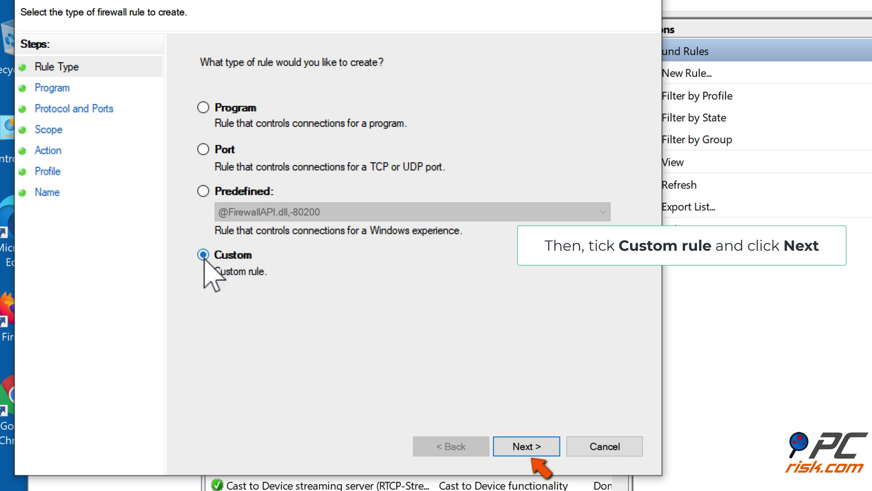
pyautogui.click(527, 452)
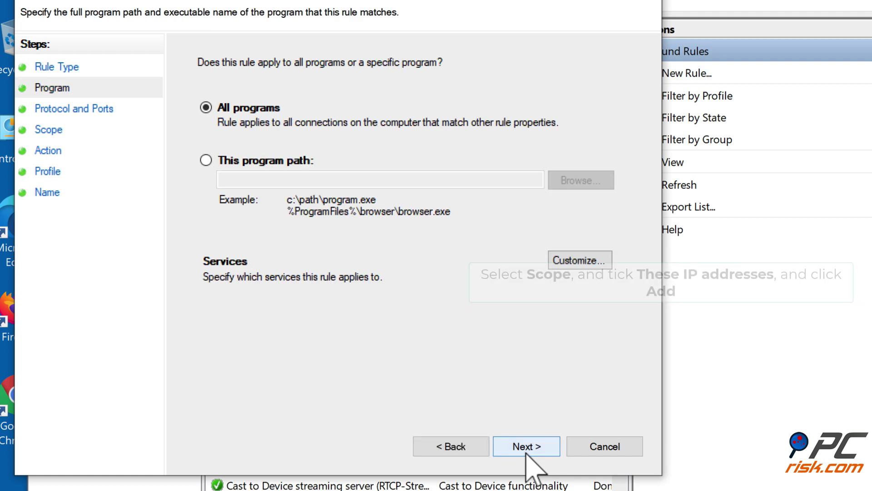
pyautogui.click(54, 134)
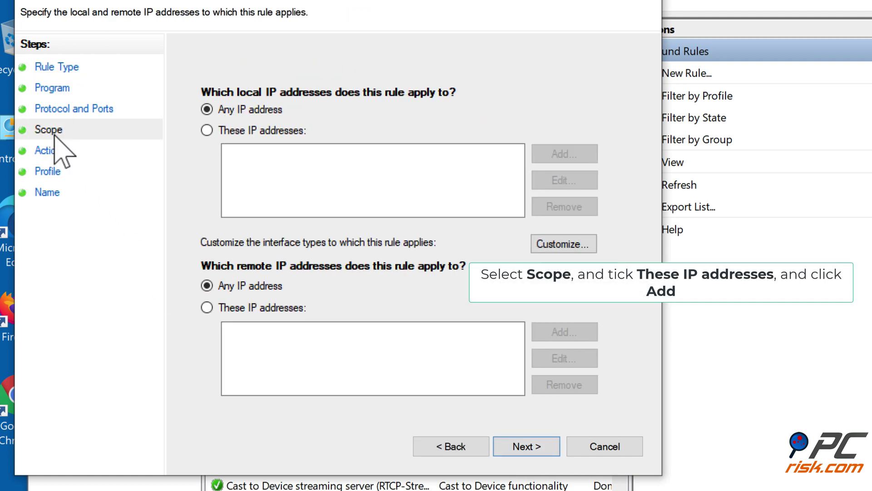
pyautogui.click(207, 308)
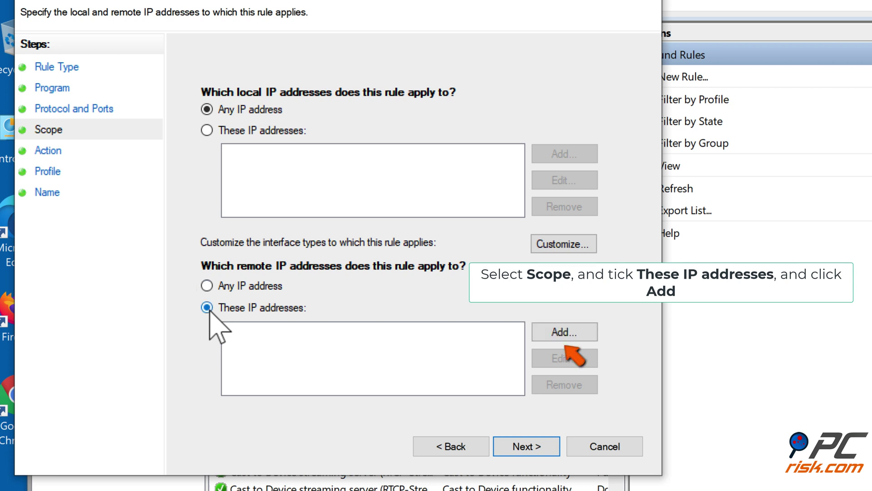
pyautogui.click(564, 332)
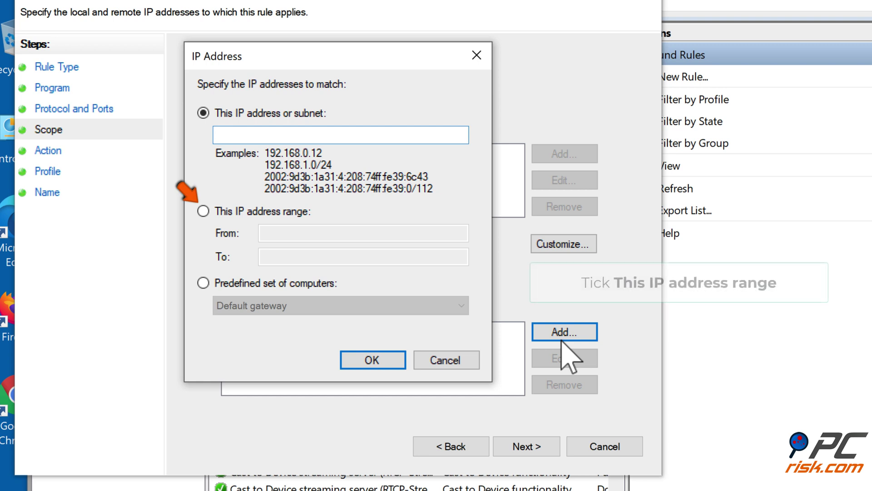
# Add the remote IP range 206.111.0.0 to 206.111.255.255
pyautogui.click(203, 213)
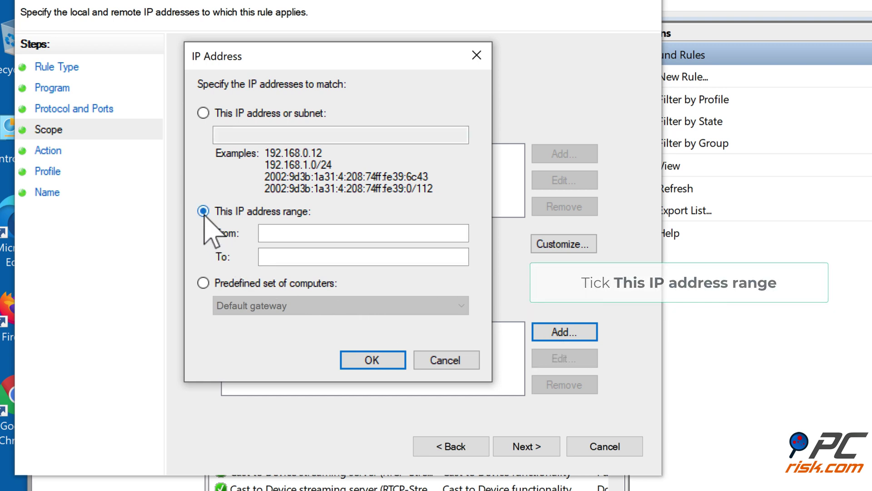
pyautogui.click(289, 234)
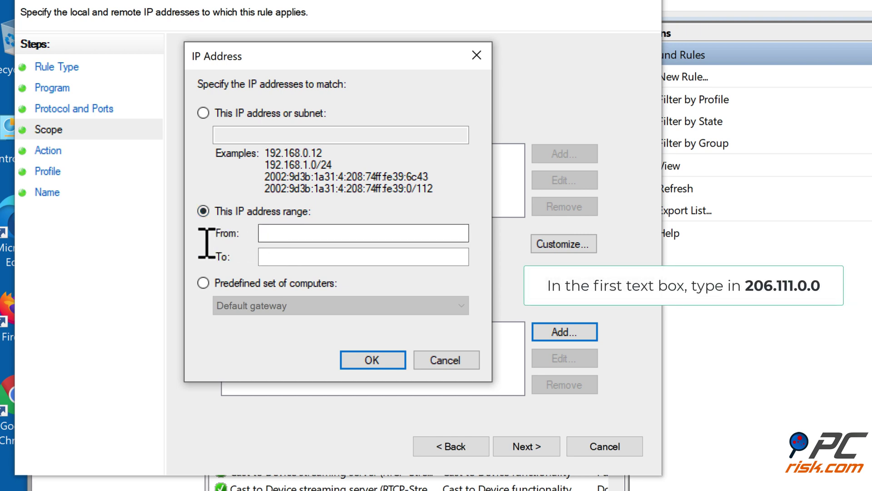
pyautogui.write('206.111.0.0')
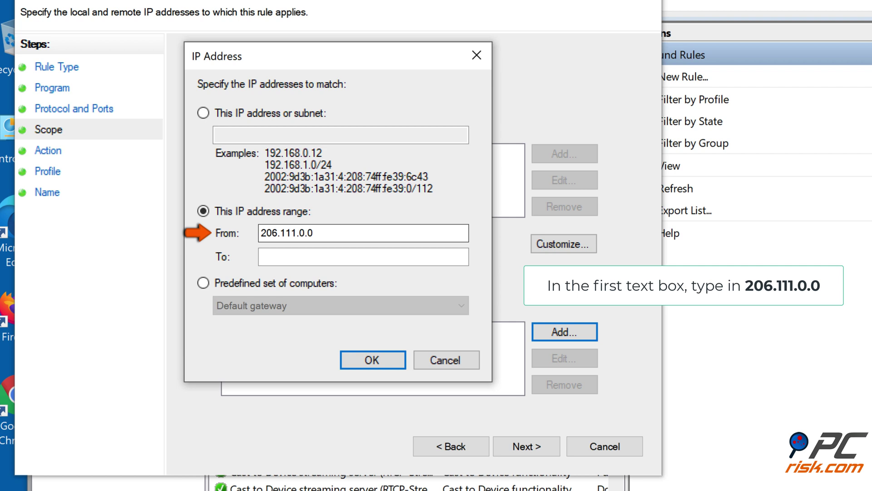
pyautogui.click(279, 257)
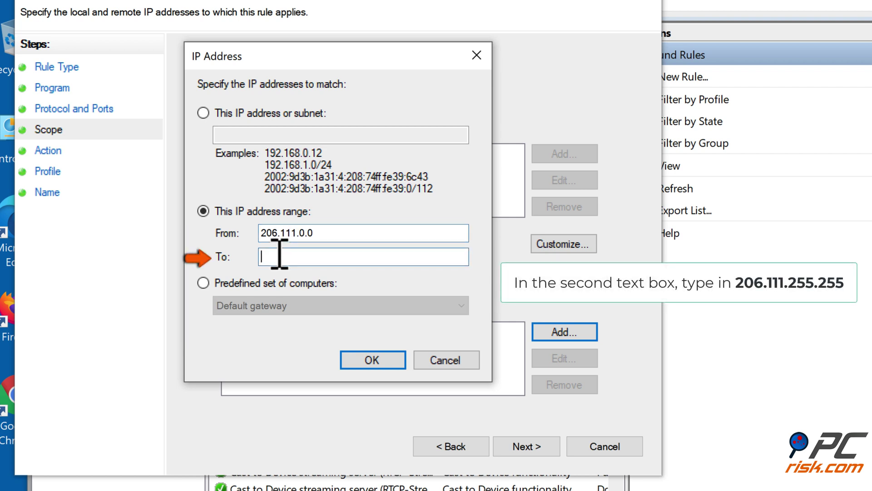
pyautogui.write('206.111.2')
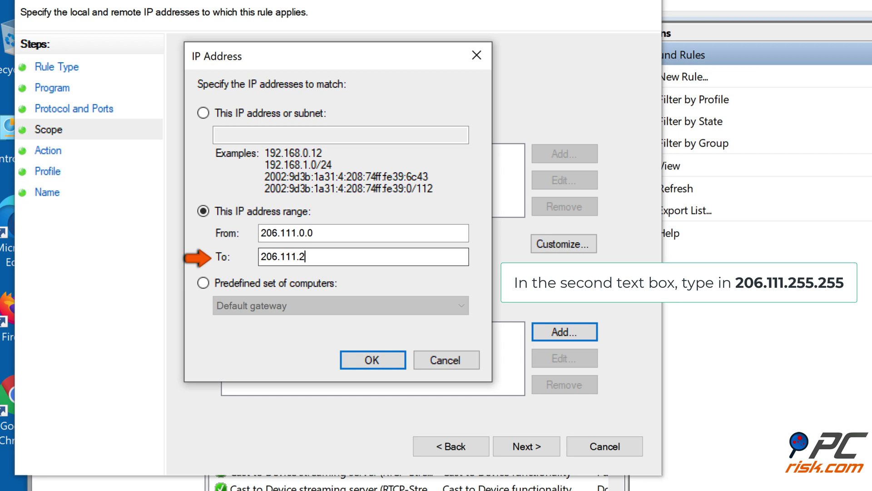
pyautogui.write('55.255')
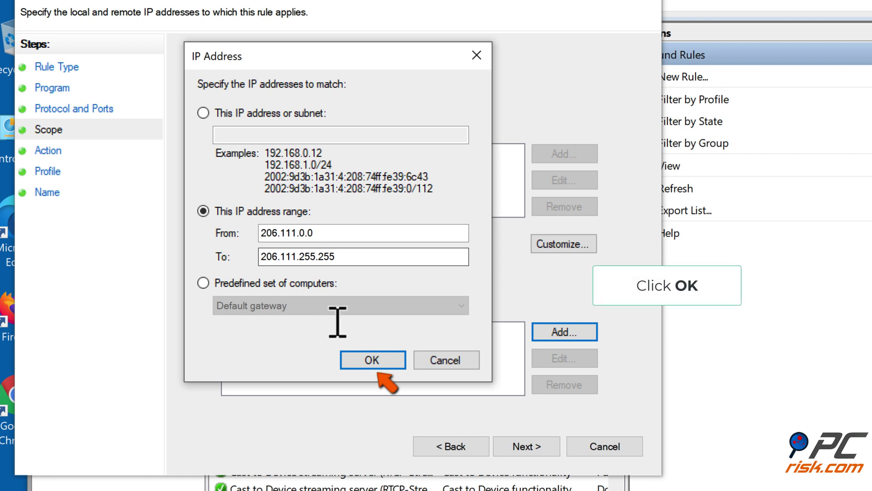
pyautogui.click(375, 361)
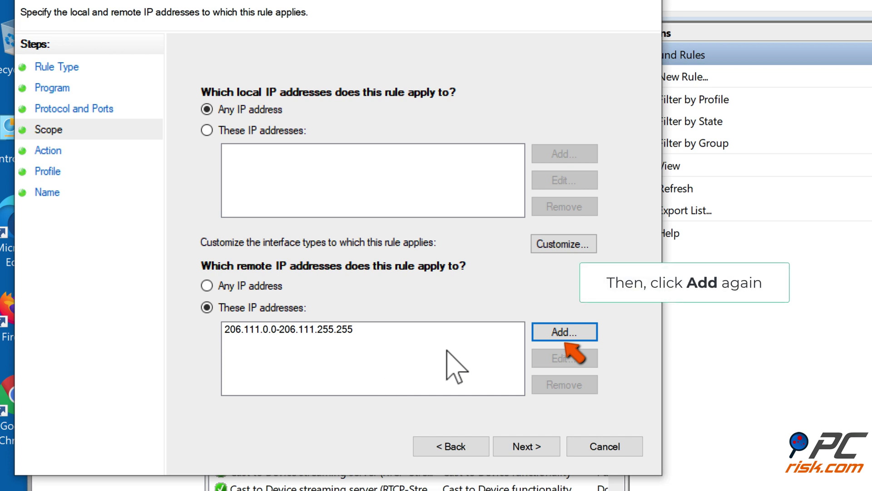
# Add a second remote IP range, 173.194.55.1 to 173.194.55.255
pyautogui.click(565, 332)
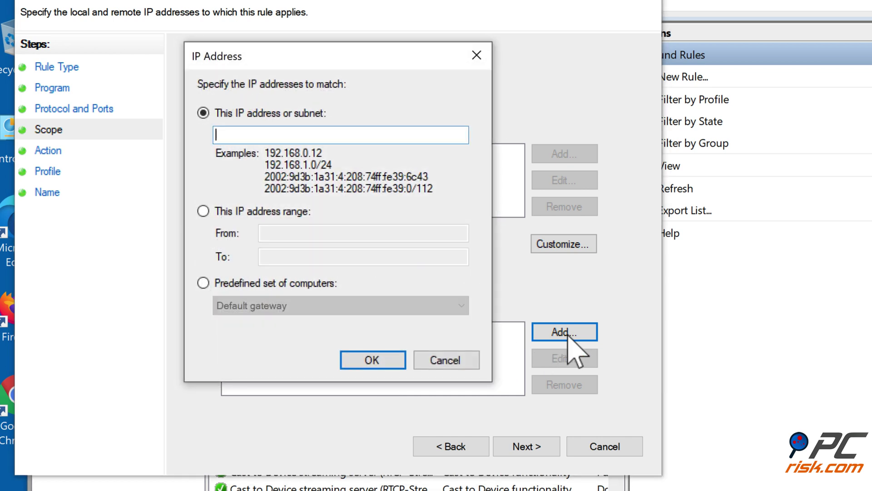
pyautogui.click(203, 211)
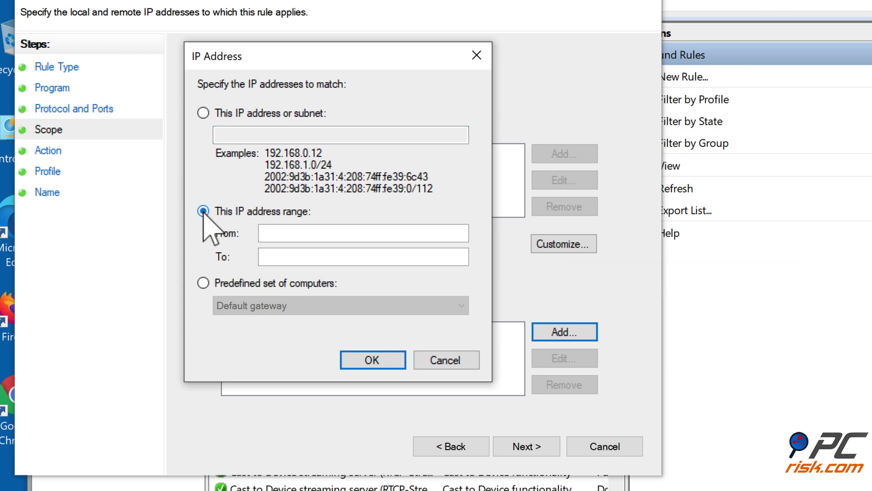
pyautogui.click(267, 235)
pyautogui.write('173.1')
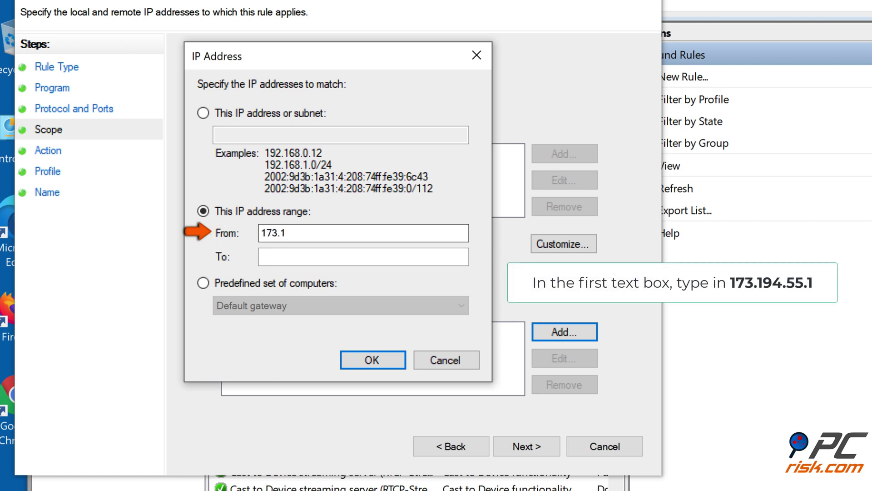
pyautogui.write('94.55.1')
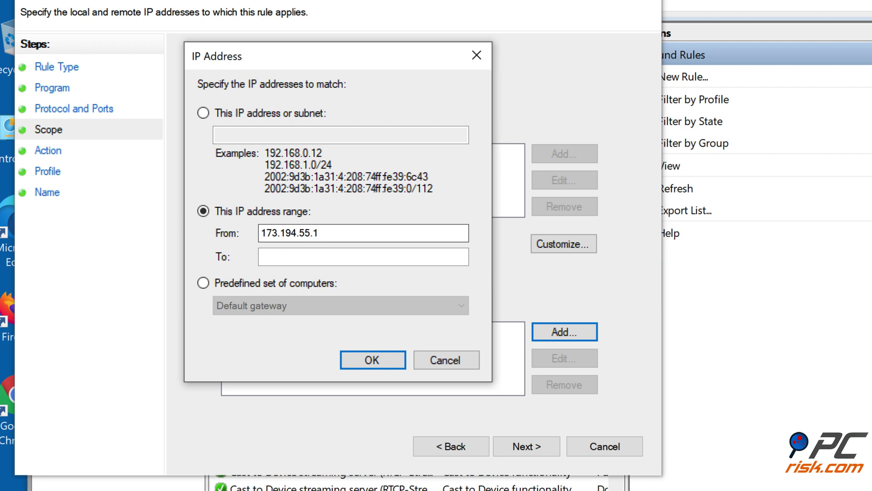
pyautogui.click(271, 256)
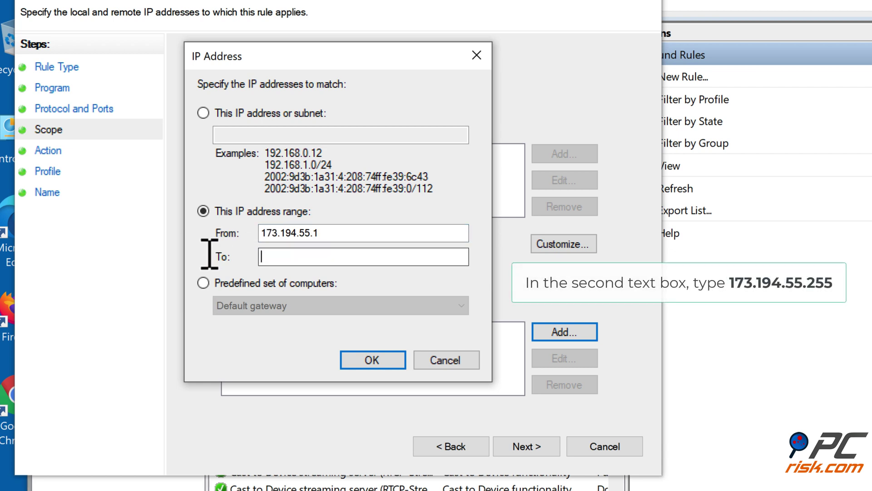
pyautogui.write('173.194.55.255')
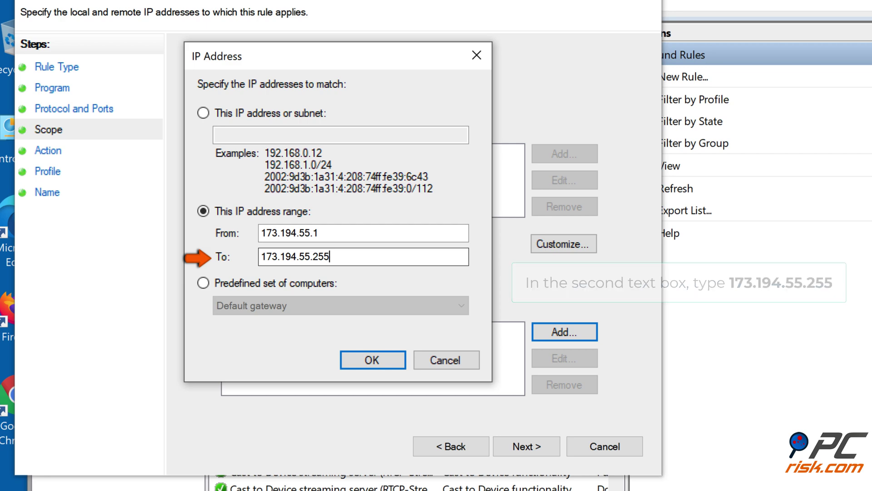
pyautogui.click(373, 360)
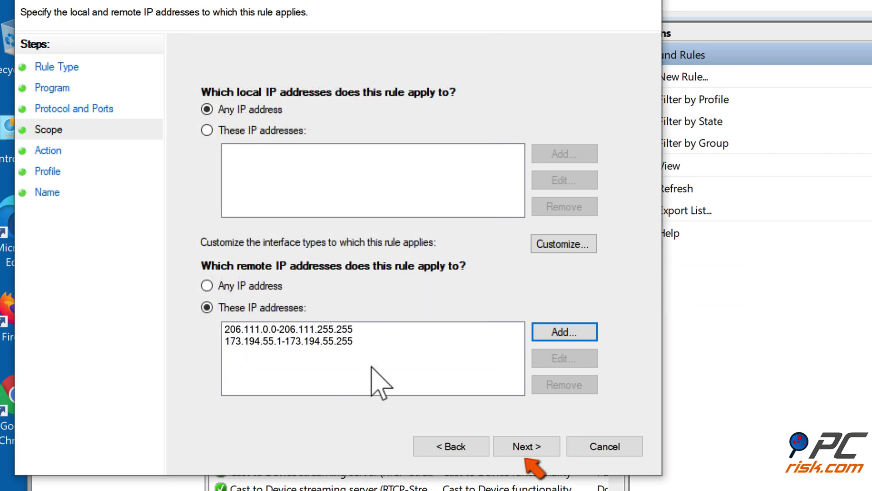
# Set the rule to block connections on Domain, Private and Public, and save it as 'Blocked IPs'
pyautogui.click(528, 447)
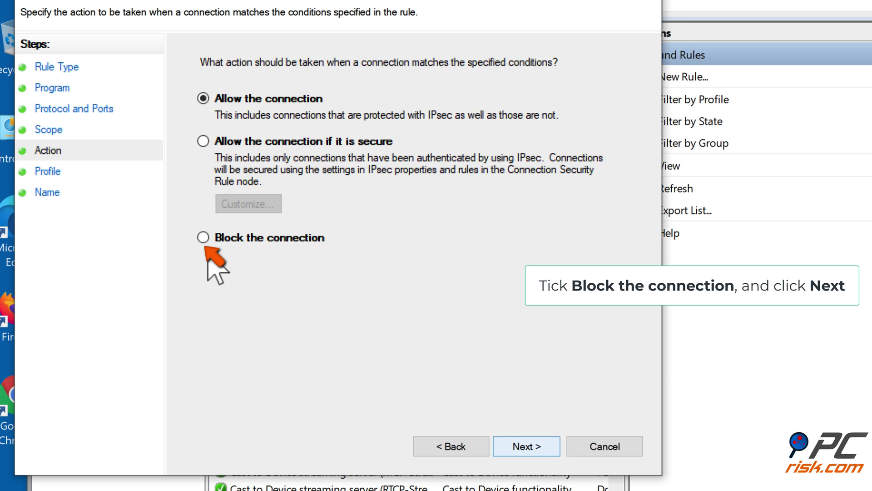
pyautogui.click(204, 238)
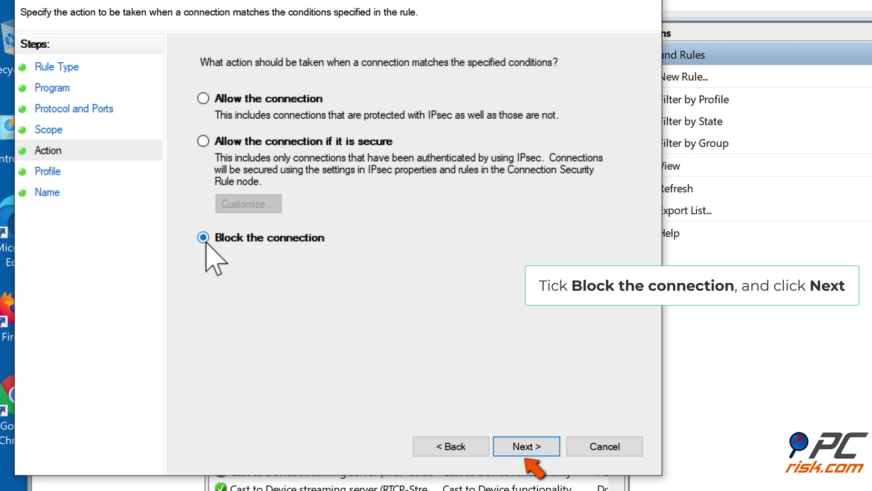
pyautogui.click(527, 447)
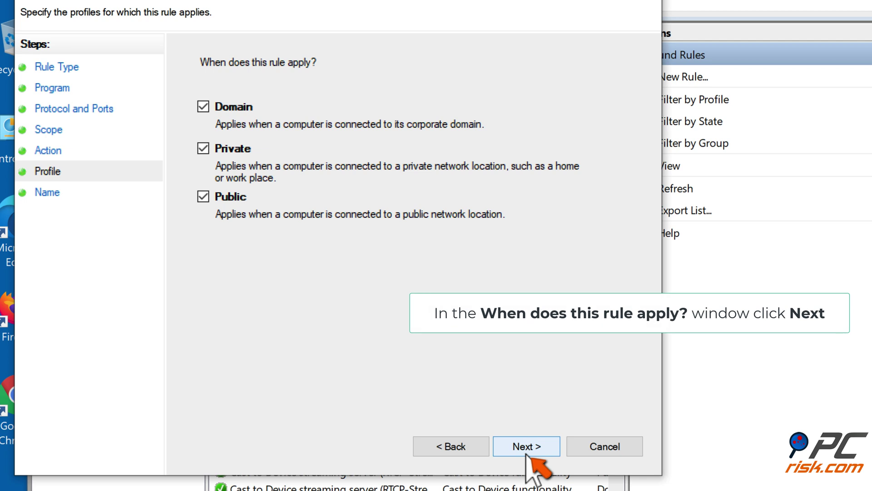
pyautogui.click(527, 447)
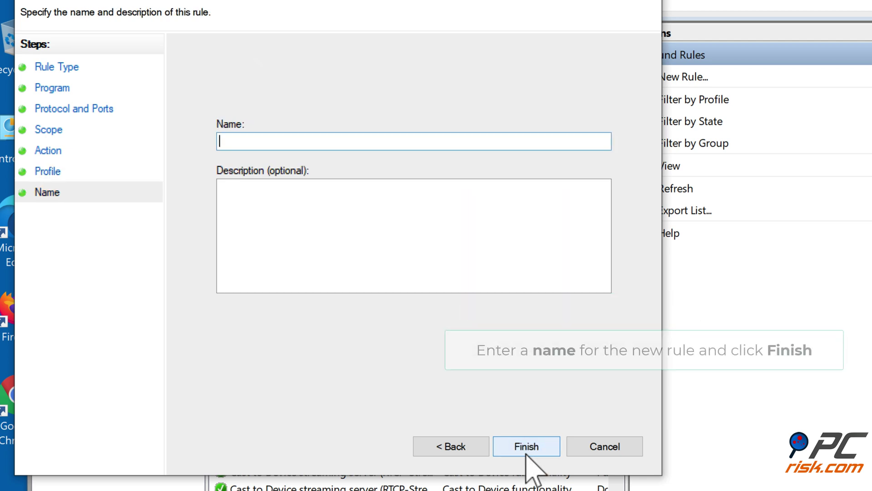
pyautogui.write('Blocked IPs')
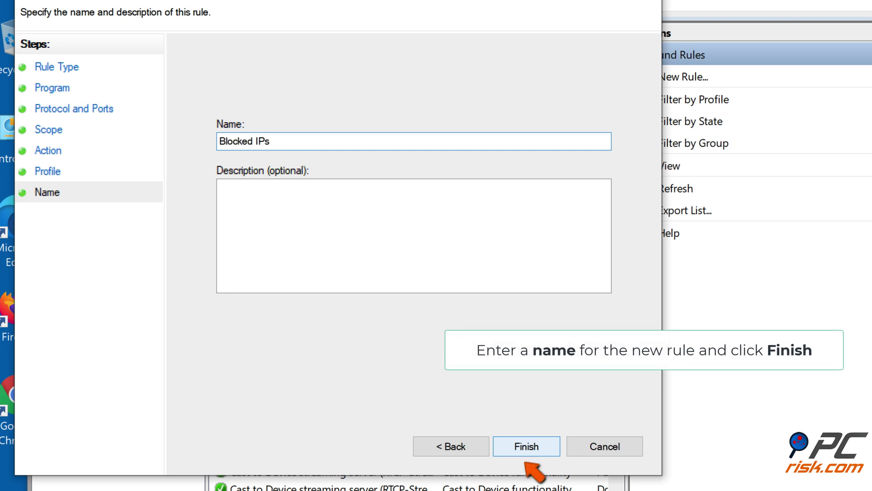
pyautogui.click(527, 450)
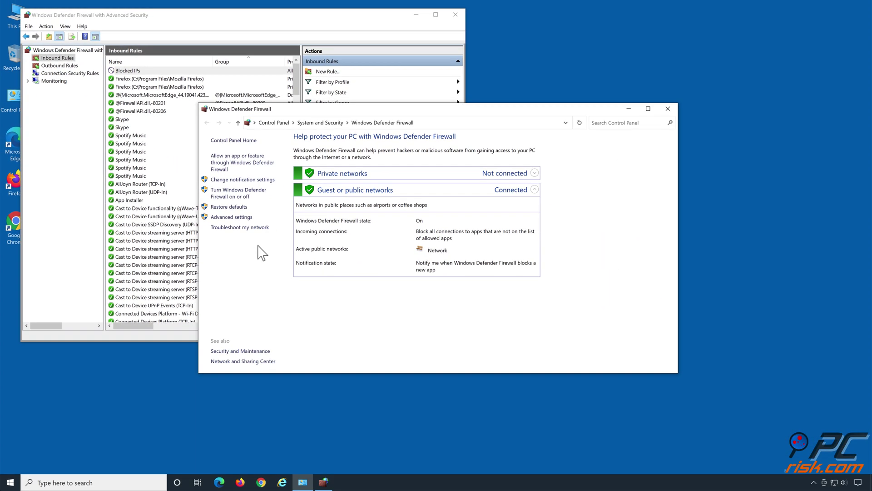
# Close the basic firewall window and the Advanced Security console
pyautogui.click(668, 110)
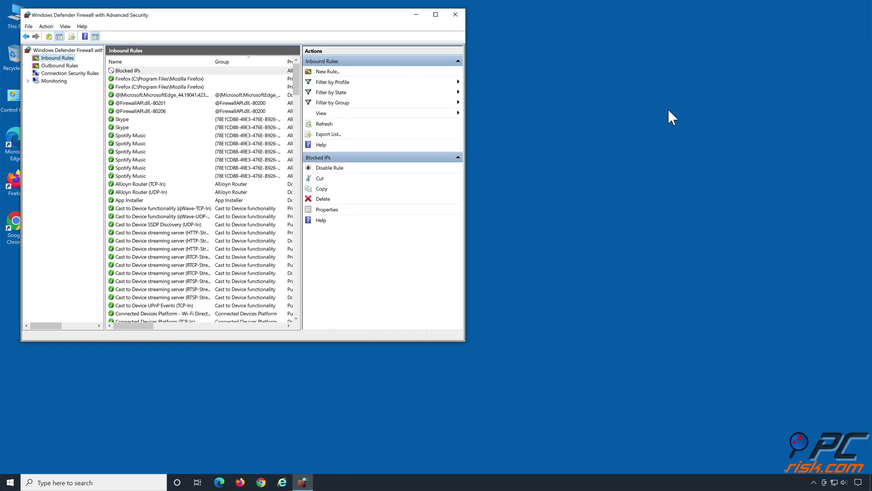
pyautogui.click(455, 14)
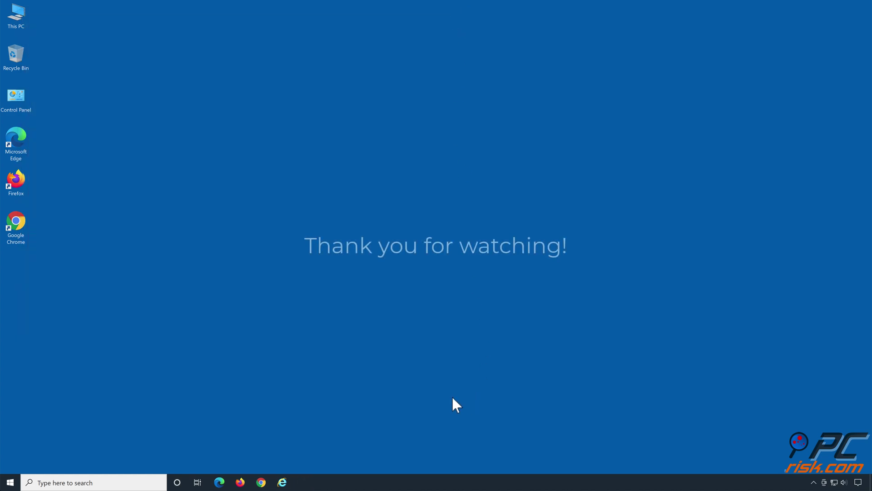